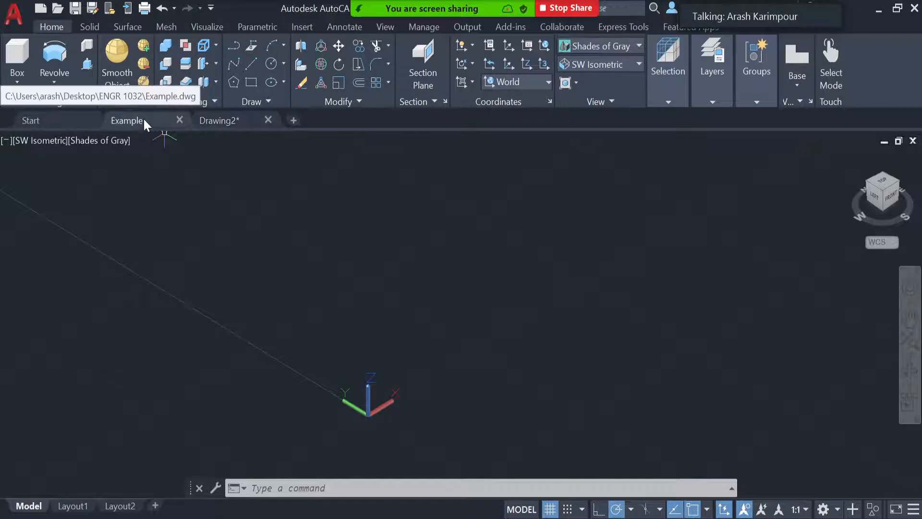
# Open the Example drawing and examine the full flange, the cut-away flange and the dimensioned L-shaped profile
pyautogui.click(144, 121)
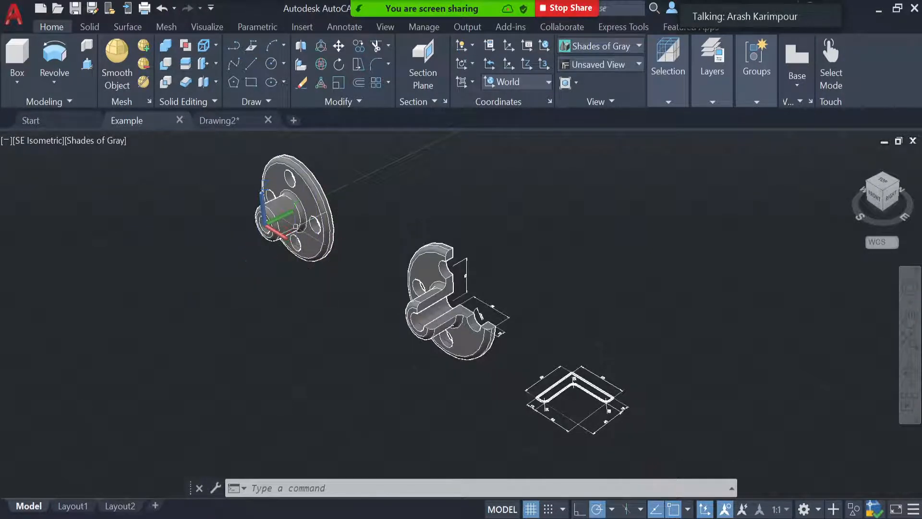
pyautogui.click(308, 224)
pyautogui.scroll(3, 483, 280)
pyautogui.scroll(2, 483, 279)
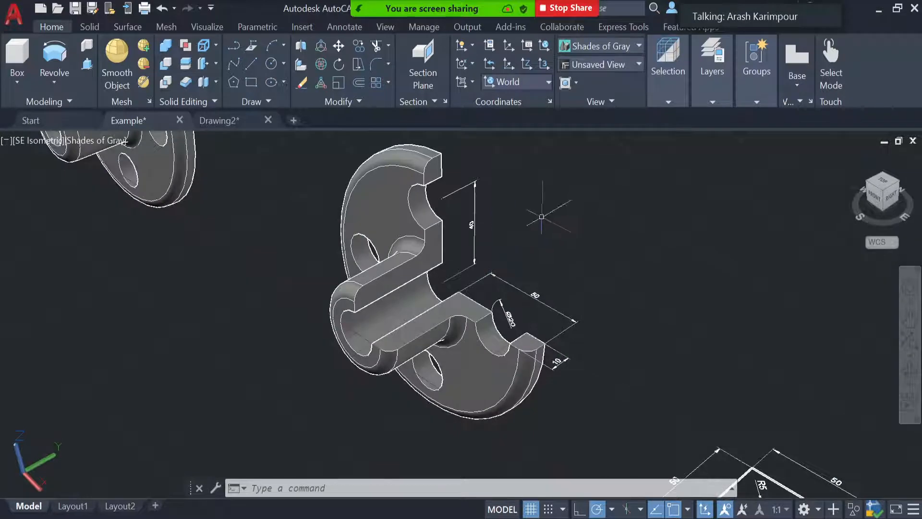
pyautogui.scroll(-5, 242, 273)
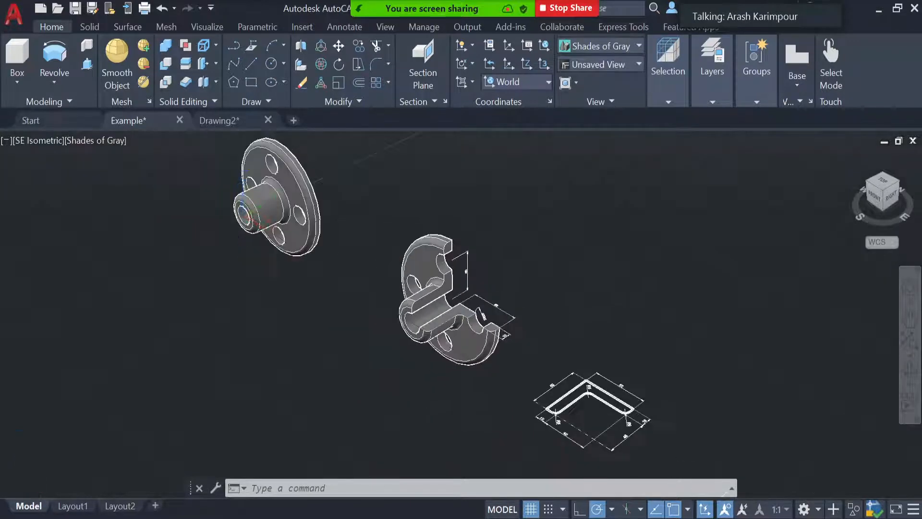
pyautogui.scroll(2, 357, 228)
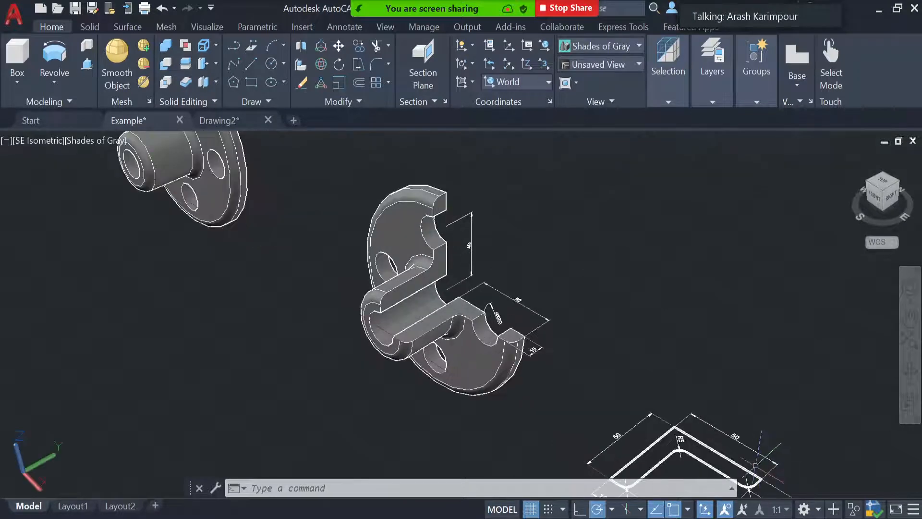
pyautogui.scroll(-2, 763, 459)
pyautogui.scroll(4, 620, 442)
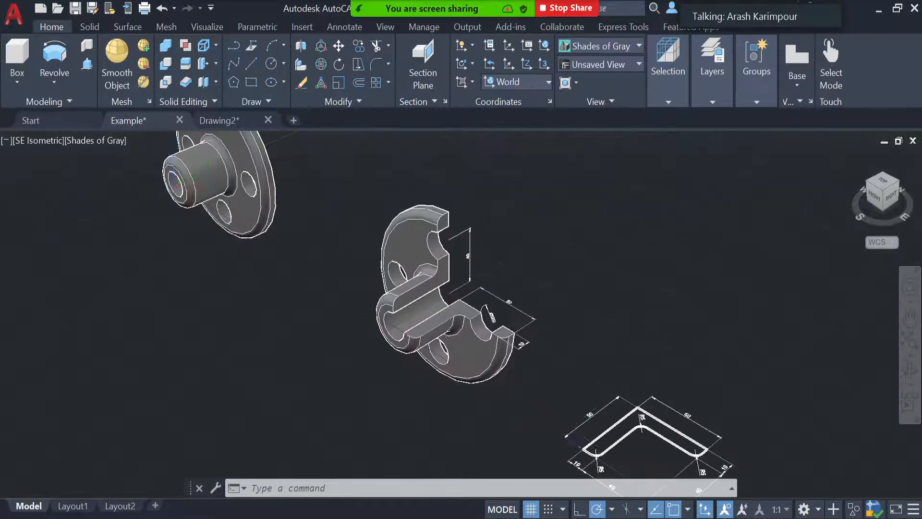
pyautogui.moveTo(702, 428)
pyautogui.mouseDown(button='middle')
pyautogui.moveTo(560, 350)
pyautogui.moveTo(490, 287)
pyautogui.mouseUp(button='middle')
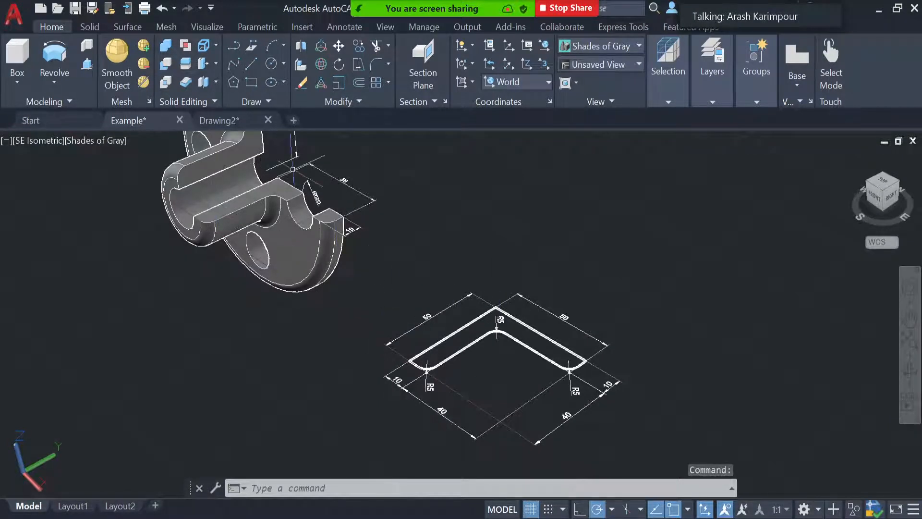
pyautogui.click(328, 212)
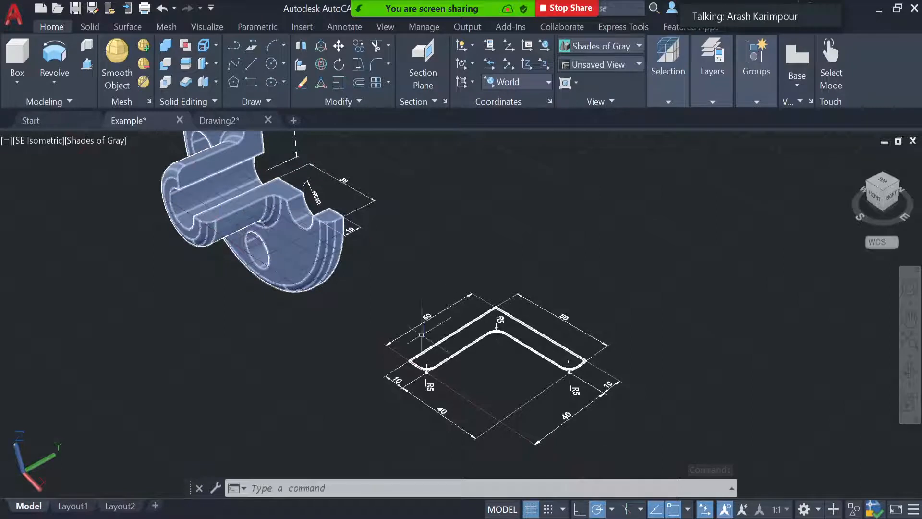
pyautogui.press('Escape')
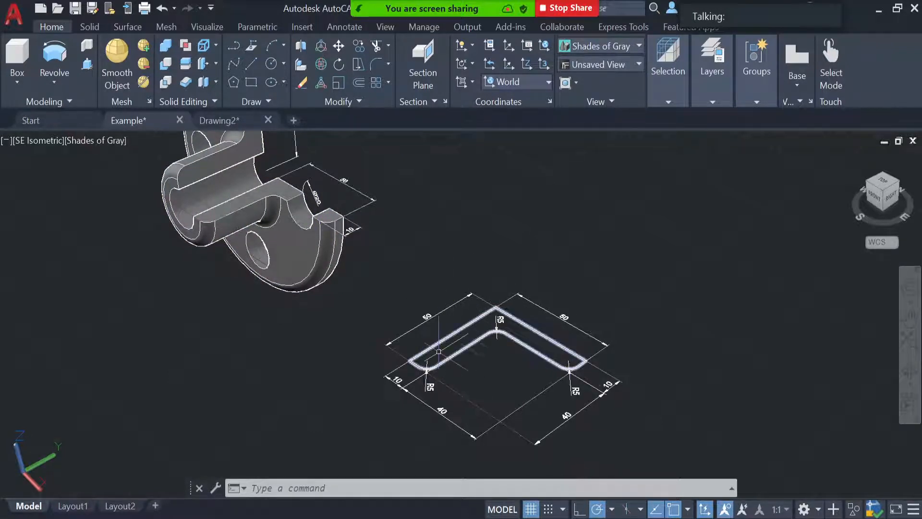
# Set the Top view and read the lengths and fillet radii of the dimensioned L-shaped profile
pyautogui.click(599, 66)
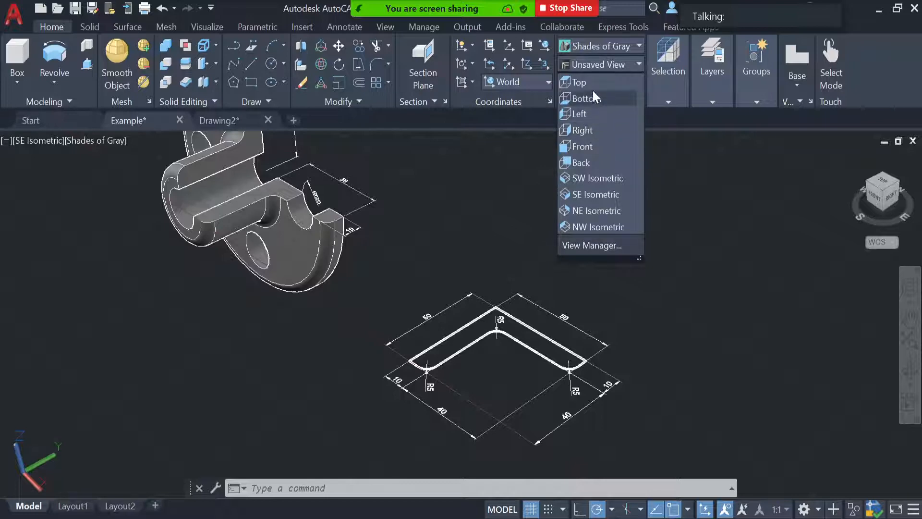
pyautogui.click(594, 88)
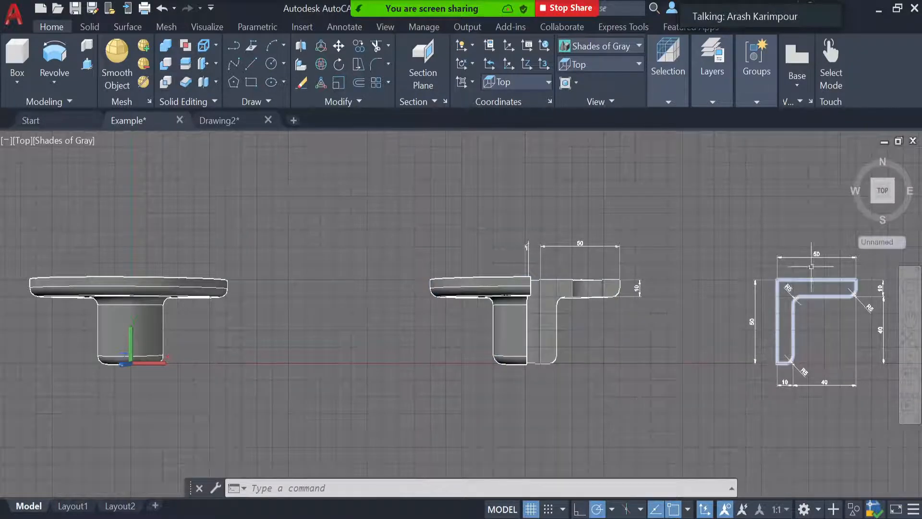
pyautogui.scroll(3, 462, 315)
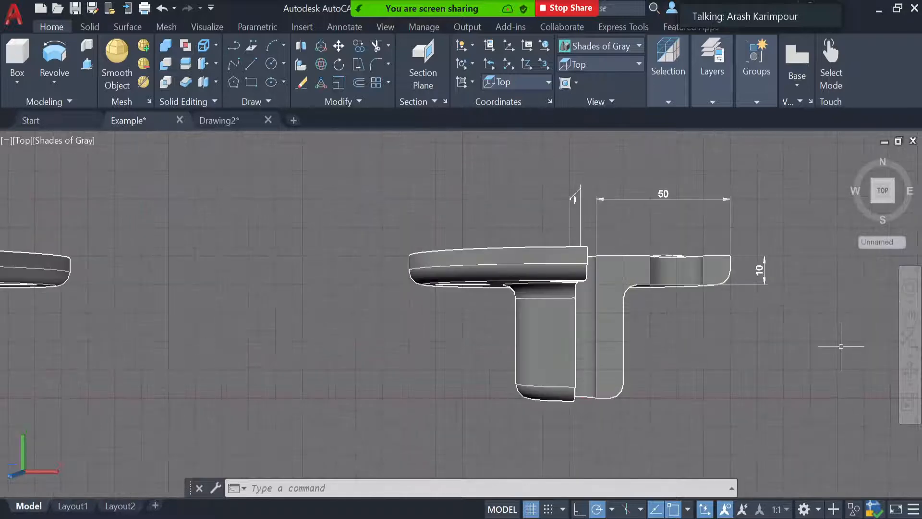
pyautogui.moveTo(842, 350); pyautogui.dragTo(322, 349, button='middle')
pyautogui.scroll(1, 461, 315)
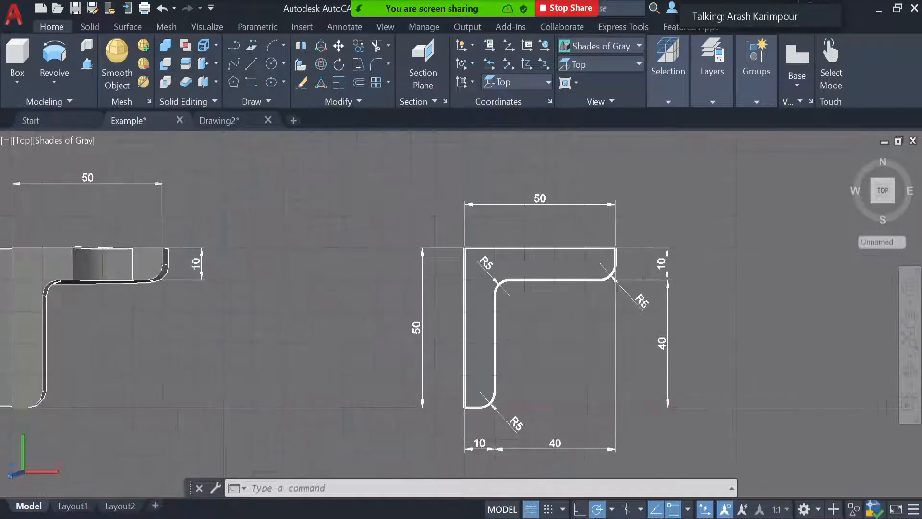
pyautogui.moveTo(596, 340); pyautogui.dragTo(582, 314, button='middle')
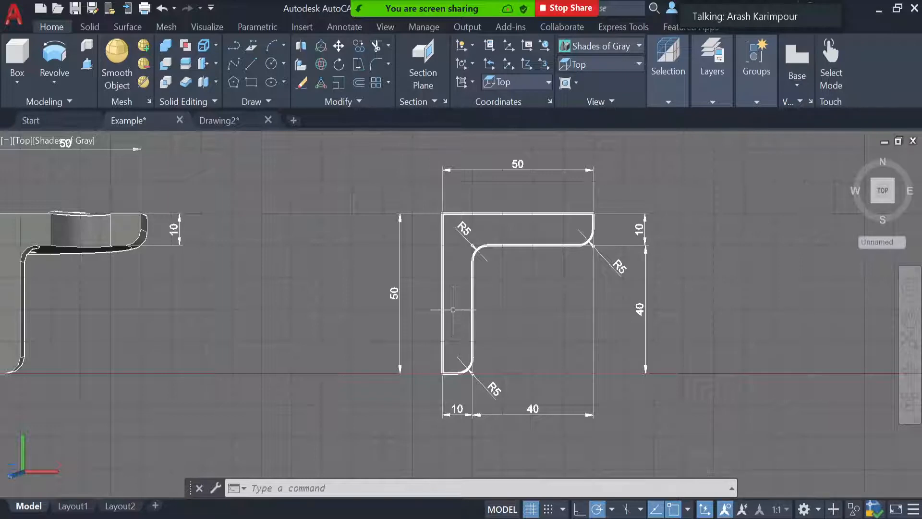
pyautogui.moveTo(219, 121)
pyautogui.scroll(-1, 300, 318)
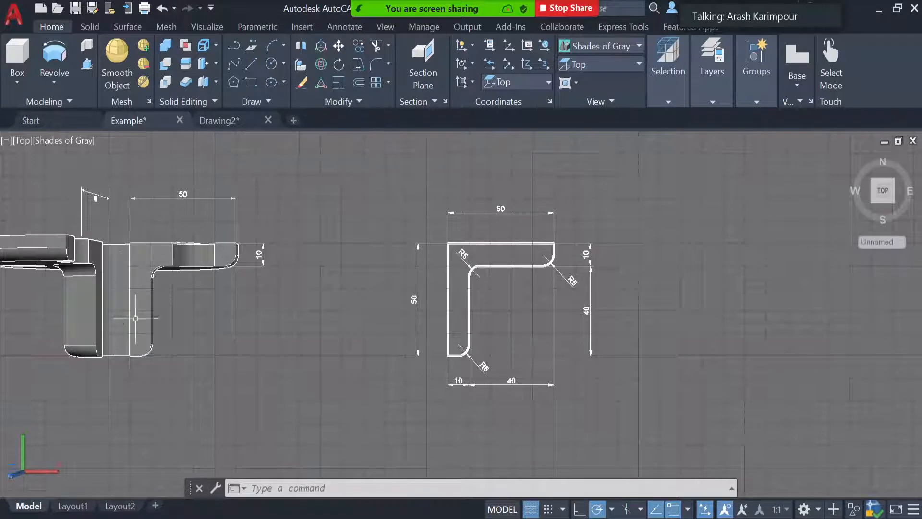
# View the models in SW Isometric and SE Isometric, and examine the cut-away flange's cross-section and hole dimensions
pyautogui.click(103, 275)
pyautogui.press('Escape')
pyautogui.click(577, 65)
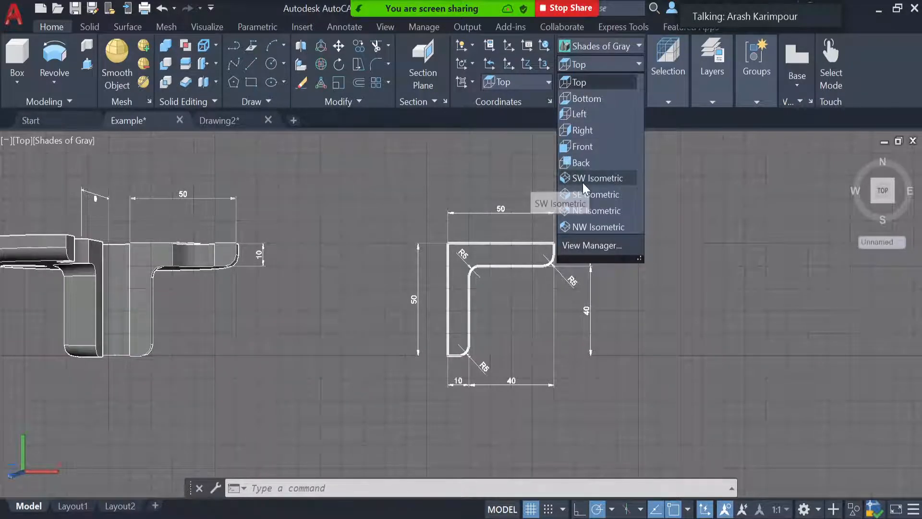
pyautogui.click(582, 181)
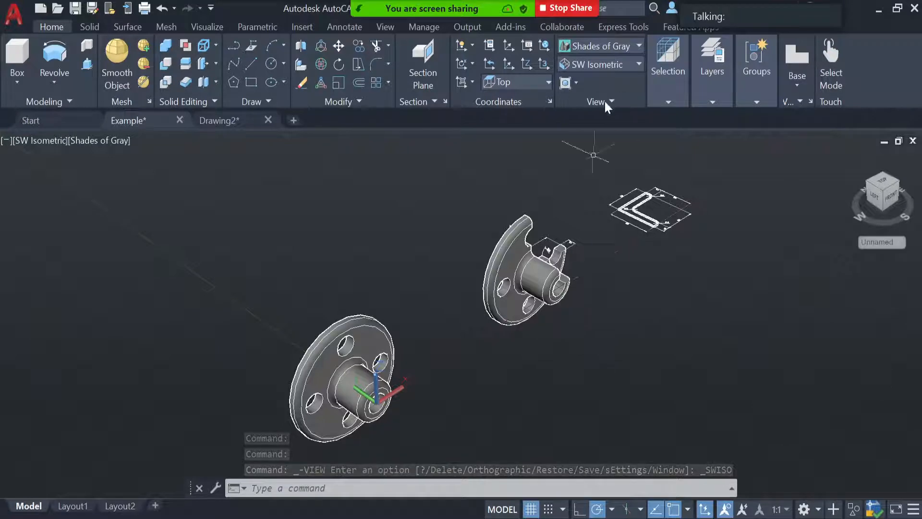
pyautogui.click(610, 65)
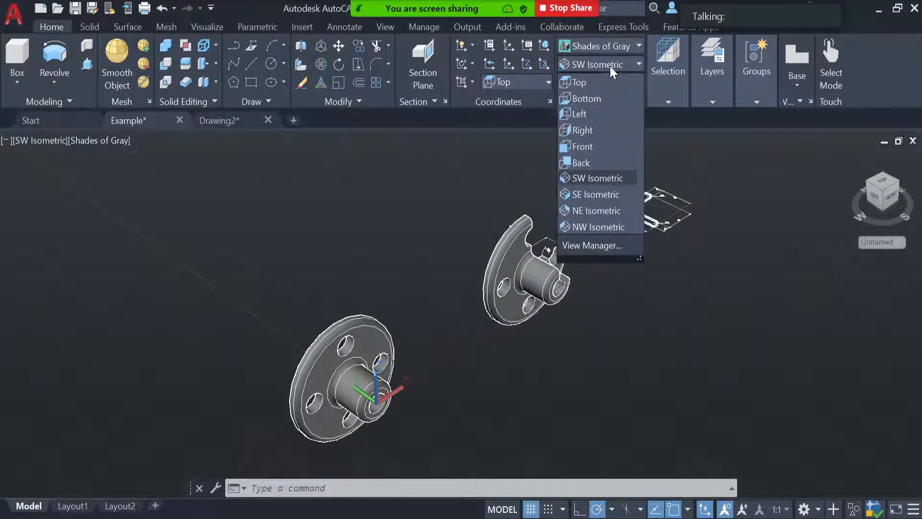
pyautogui.click(603, 193)
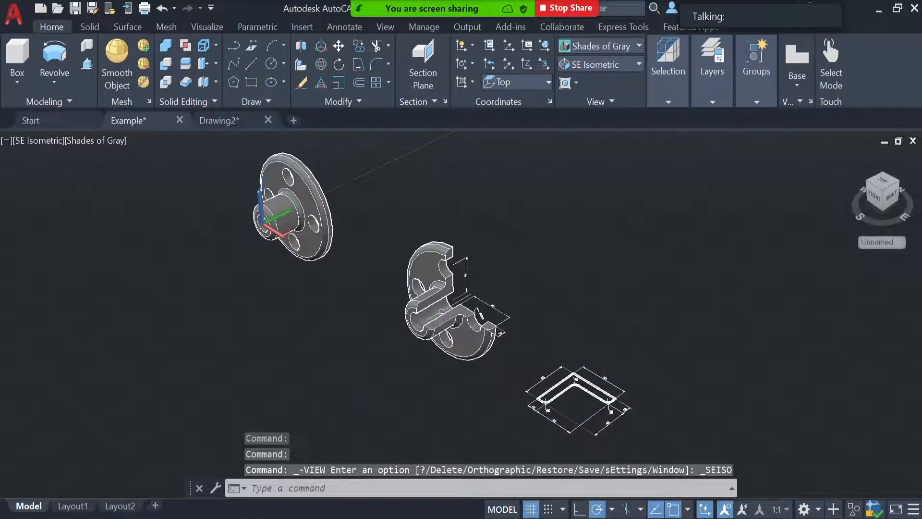
pyautogui.click(427, 322)
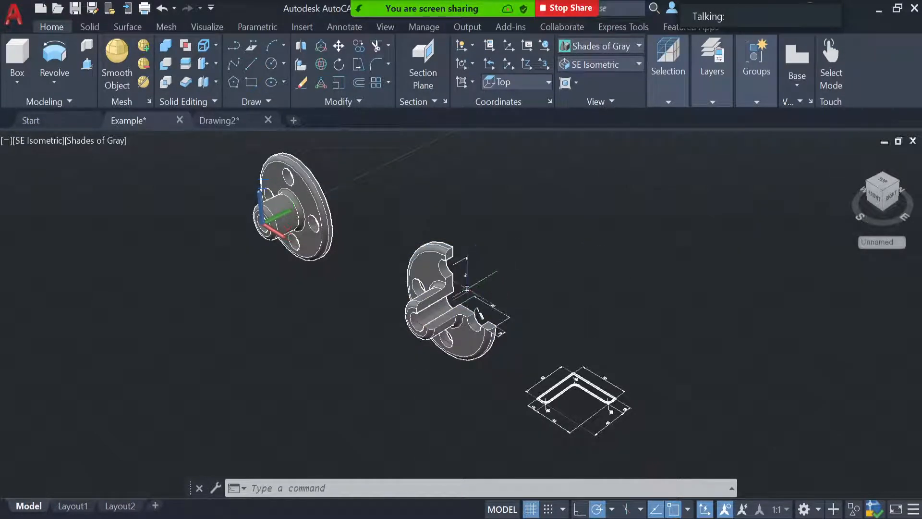
pyautogui.scroll(5, 459, 287)
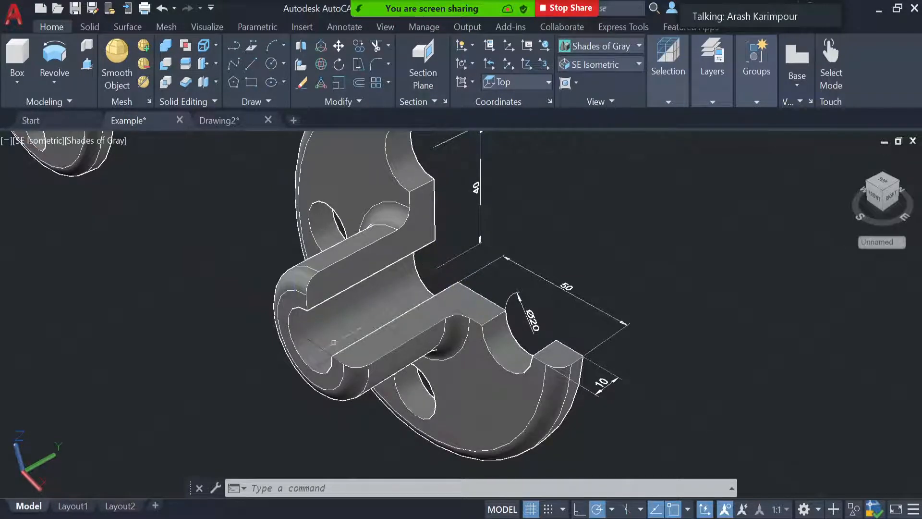
pyautogui.scroll(-7, 887, 284)
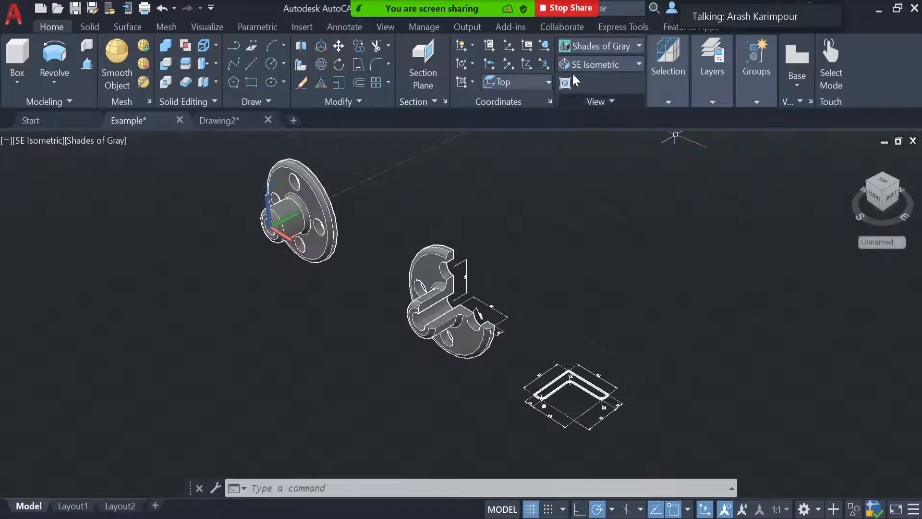
# Return the Example drawing to the Top view and recheck the L-shaped profile's dimensions up close
pyautogui.click(586, 64)
pyautogui.click(591, 82)
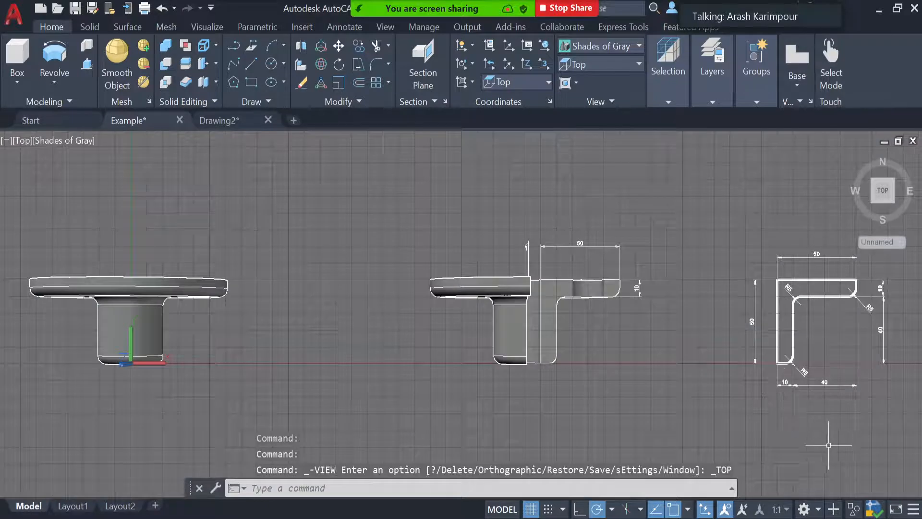
pyautogui.scroll(3, 841, 419)
pyautogui.scroll(2, 844, 402)
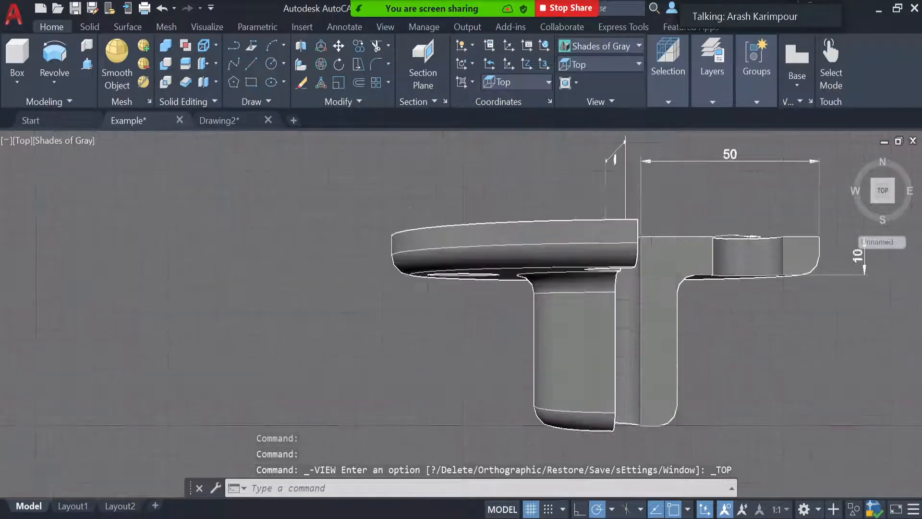
pyautogui.moveTo(807, 386)
pyautogui.mouseDown(button='middle')
pyautogui.moveTo(725, 376)
pyautogui.moveTo(220, 374)
pyautogui.moveTo(163, 362)
pyautogui.mouseUp(button='middle')
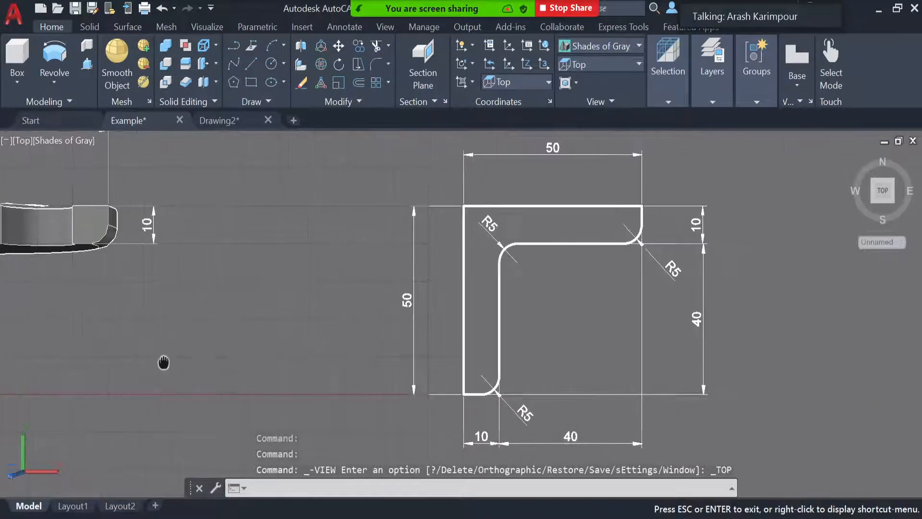
# Switch to Drawing2 and set it to the Top view with the 2D Wireframe visual style
pyautogui.click(223, 121)
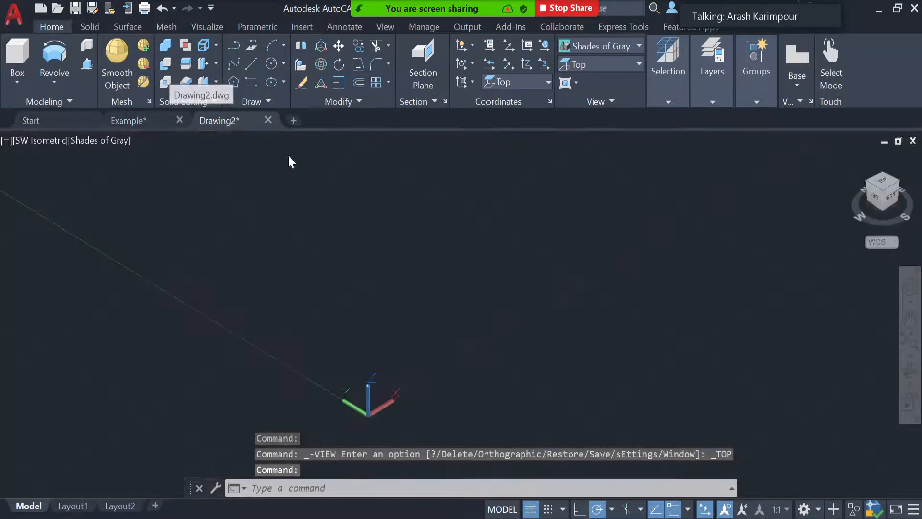
pyautogui.click(592, 63)
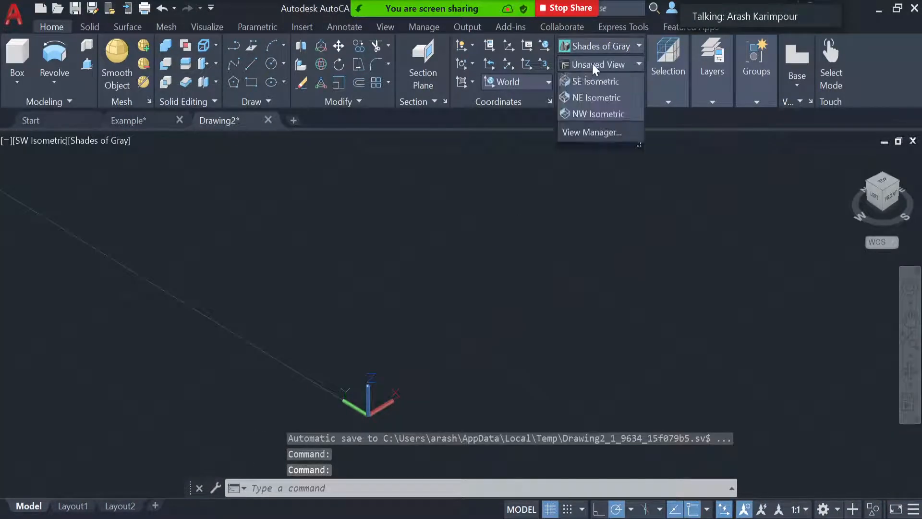
pyautogui.click(591, 81)
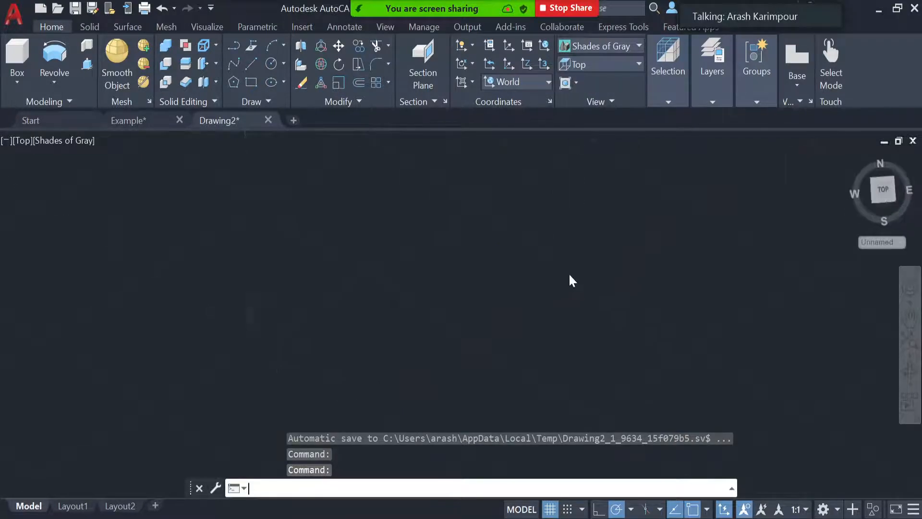
pyautogui.click(617, 48)
pyautogui.click(411, 78)
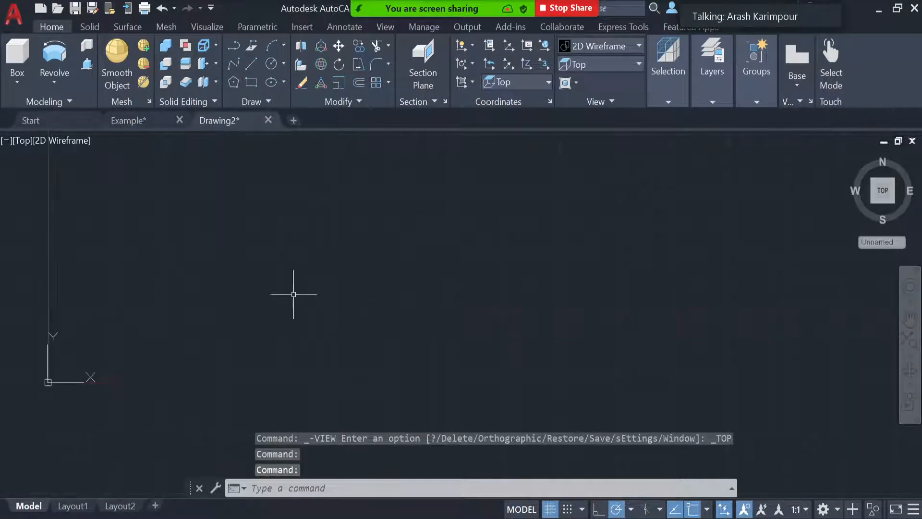
pyautogui.moveTo(168, 351)
pyautogui.mouseDown(button='middle')
pyautogui.moveTo(258, 333)
pyautogui.moveTo(279, 298)
pyautogui.moveTo(246, 212)
pyautogui.mouseUp(button='middle')
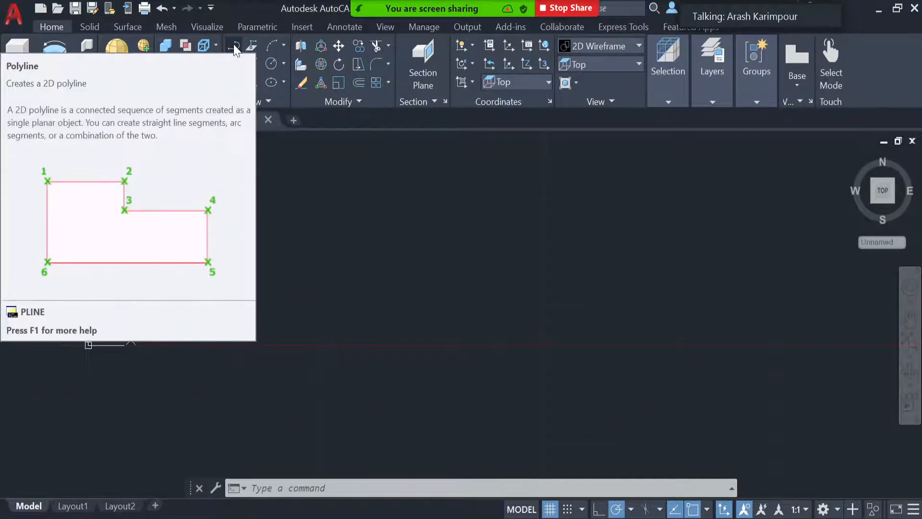
# Start a polyline at 10,0 and draw its first two segments, 10 units along positive X and 40 units upward
pyautogui.click(235, 48)
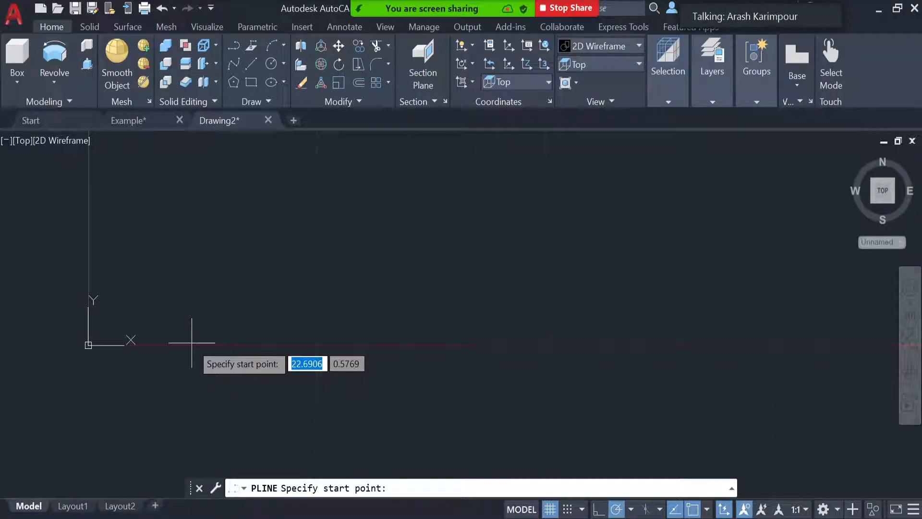
pyautogui.write('10')
pyautogui.press('Tab')
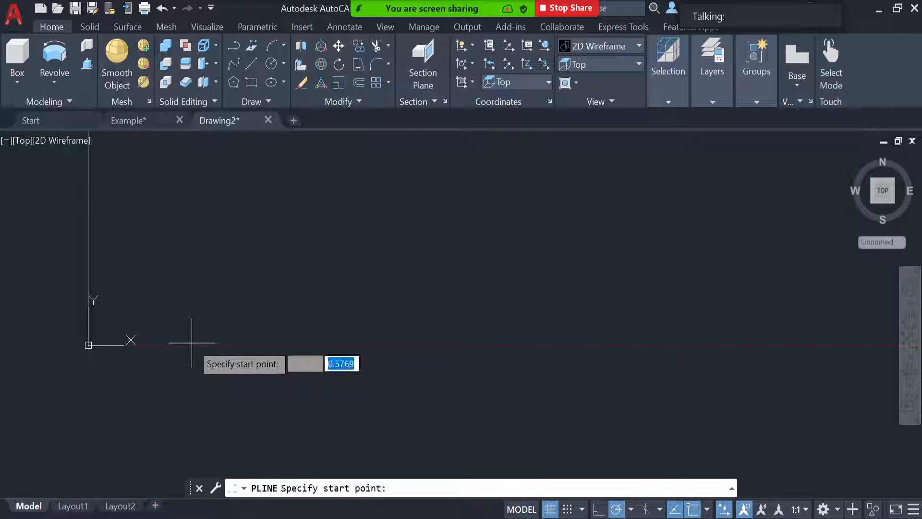
pyautogui.press('BackSpace')
pyautogui.write('0')
pyautogui.press('Return')
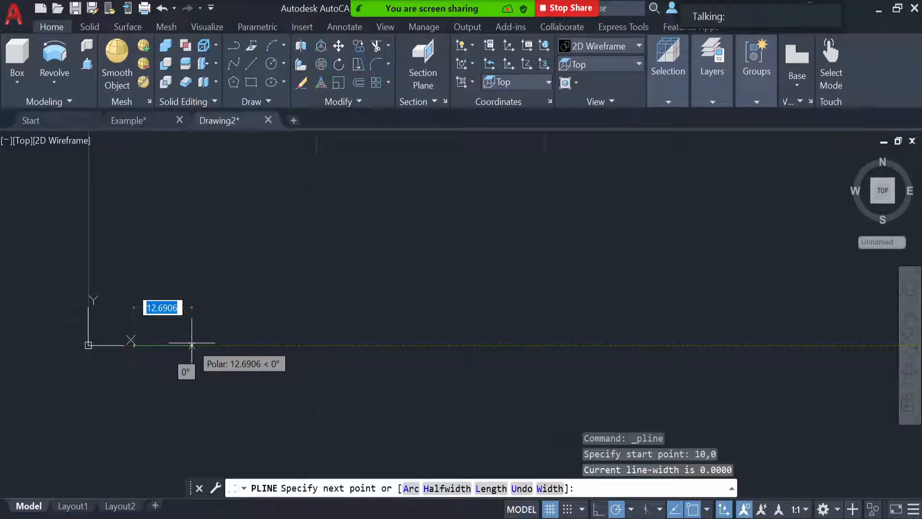
pyautogui.write('10')
pyautogui.press('Return')
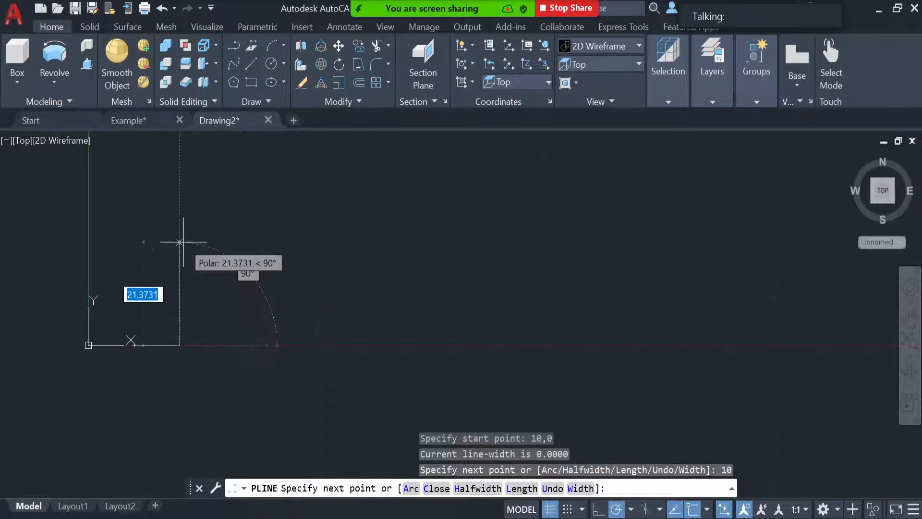
pyautogui.write('40')
pyautogui.press('Return')
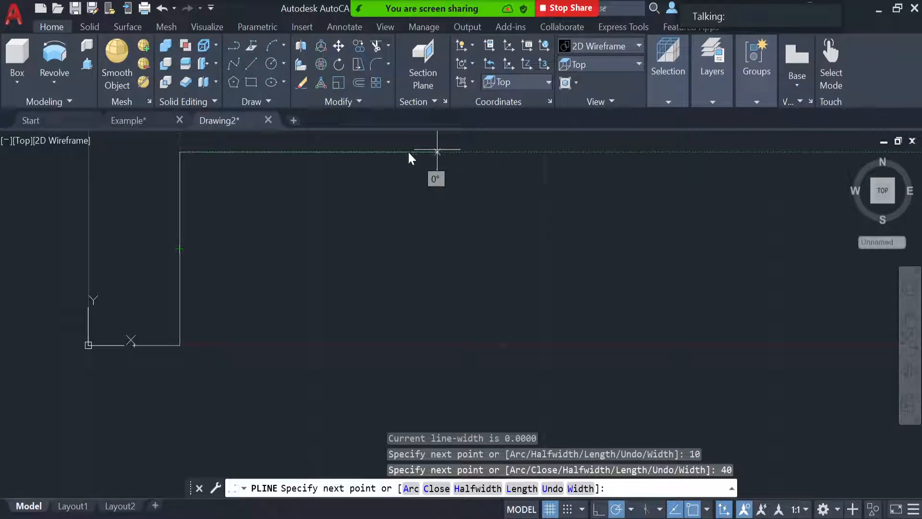
# Continue the polyline with a 40-unit segment along positive X and a 10-unit segment upward
pyautogui.scroll(-5, 409, 153)
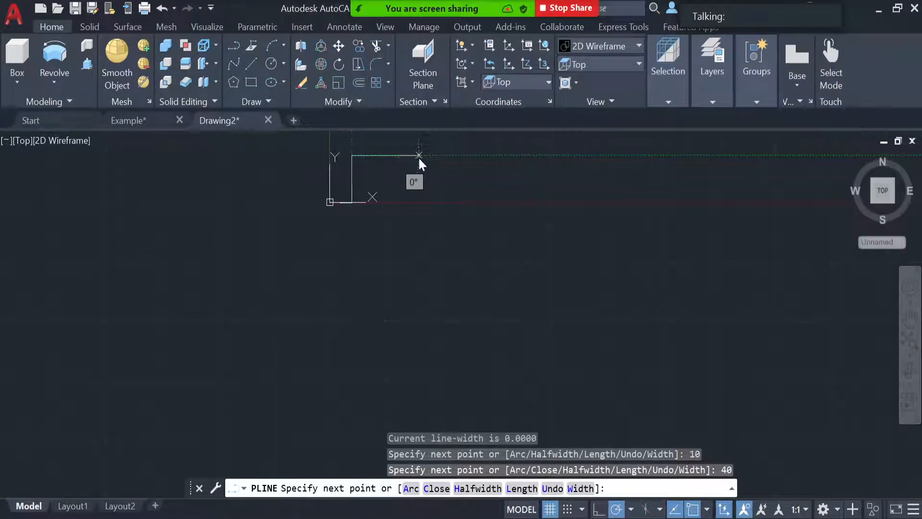
pyautogui.write('40')
pyautogui.press('Return')
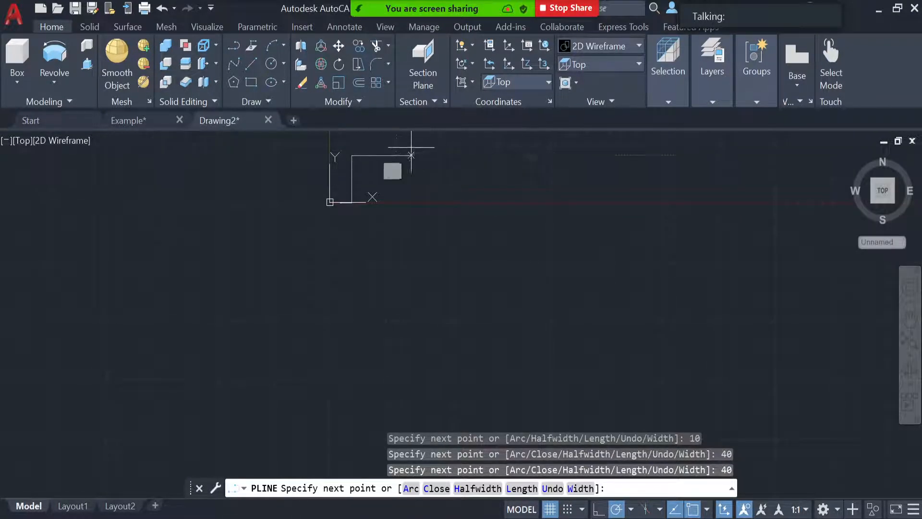
pyautogui.scroll(-5, 411, 152)
pyautogui.scroll(5, 434, 137)
pyautogui.scroll(2, 435, 135)
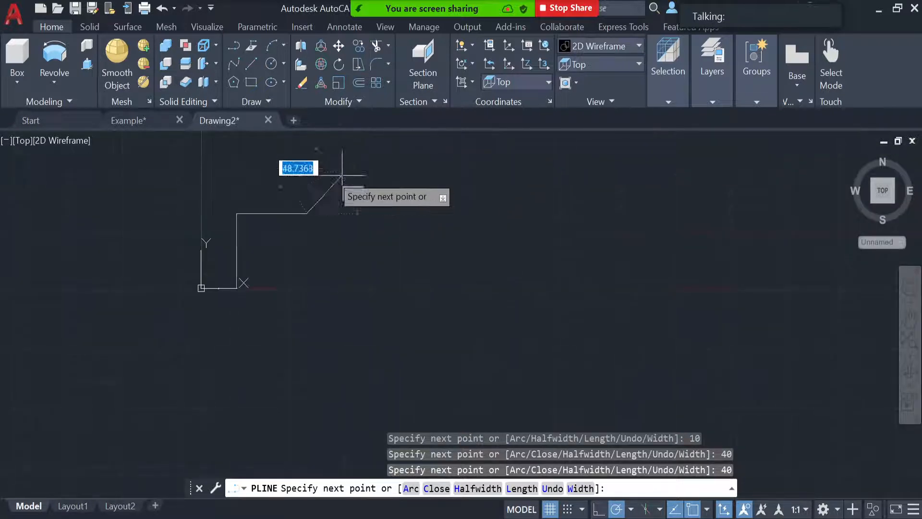
pyautogui.write('10')
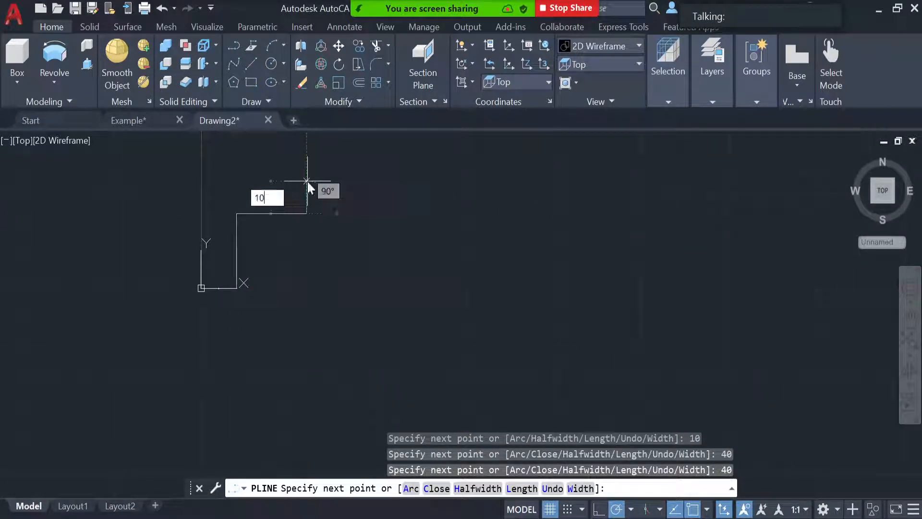
pyautogui.press('Return')
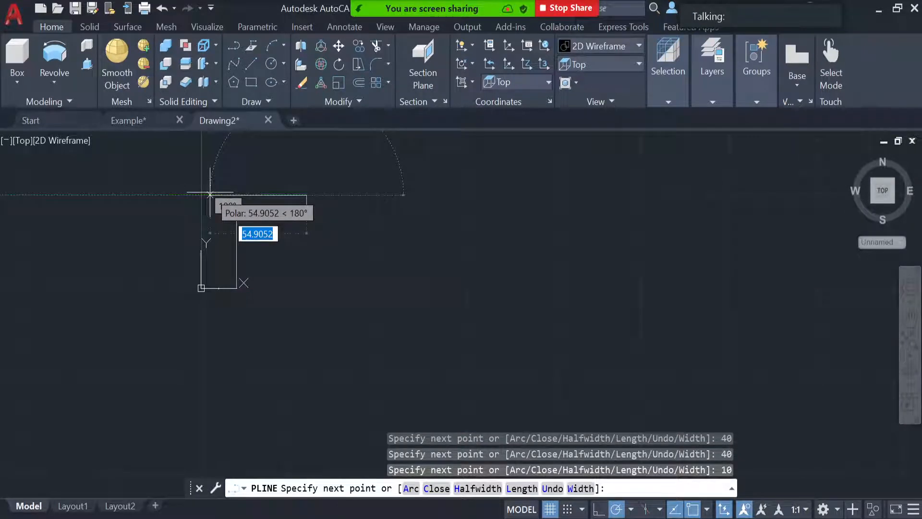
# Draw the profile's upper edge 50 units along negative X and close the polyline
pyautogui.write('50')
pyautogui.press('Return')
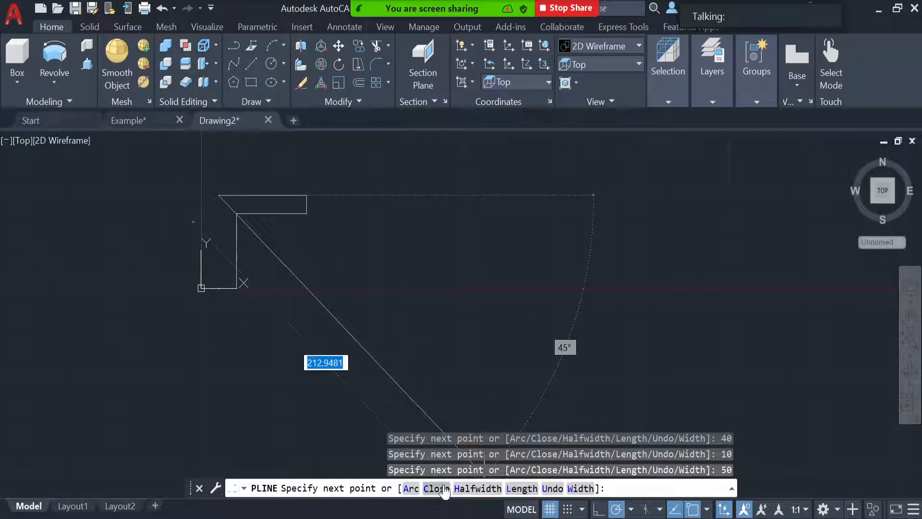
pyautogui.write('c')
pyautogui.press('Return')
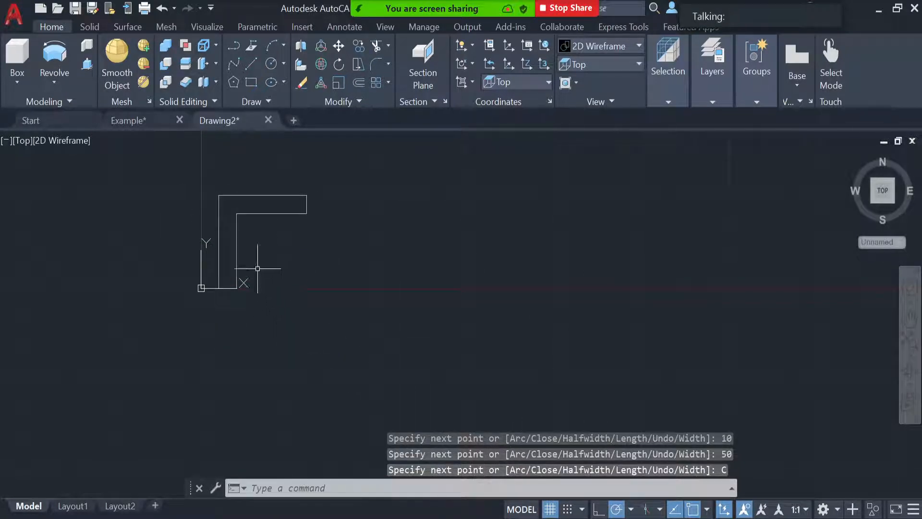
# Inspect the closed L-shaped polyline and compare it with the dimensioned, filleted profile in the Example drawing
pyautogui.click(282, 213)
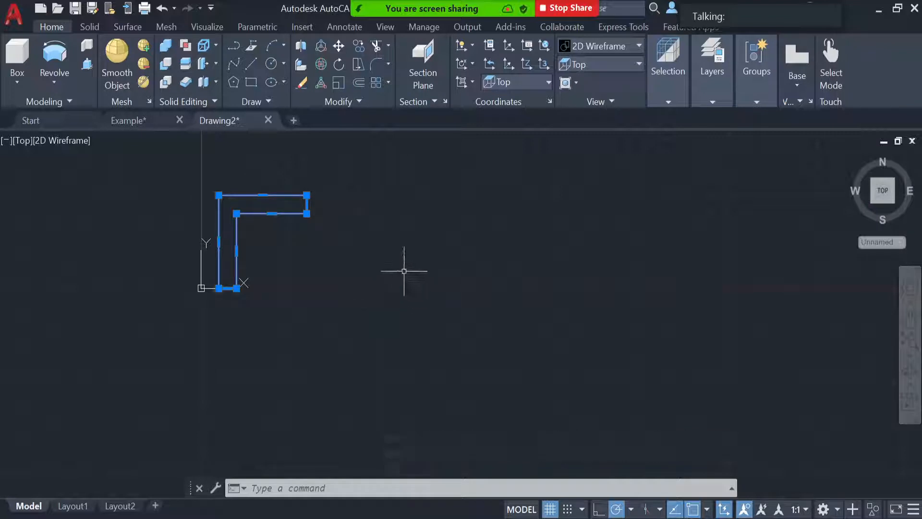
pyautogui.scroll(4, 181, 212)
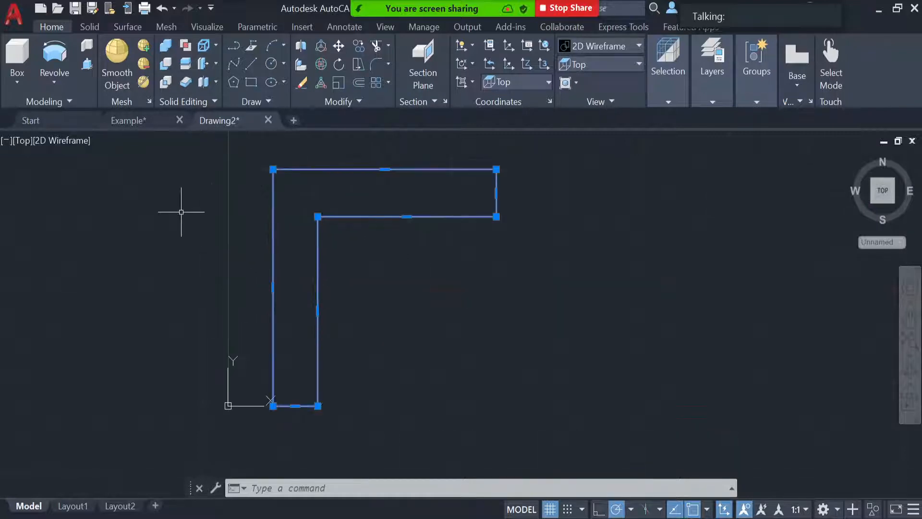
pyautogui.scroll(2, 182, 212)
pyautogui.scroll(-2, 185, 216)
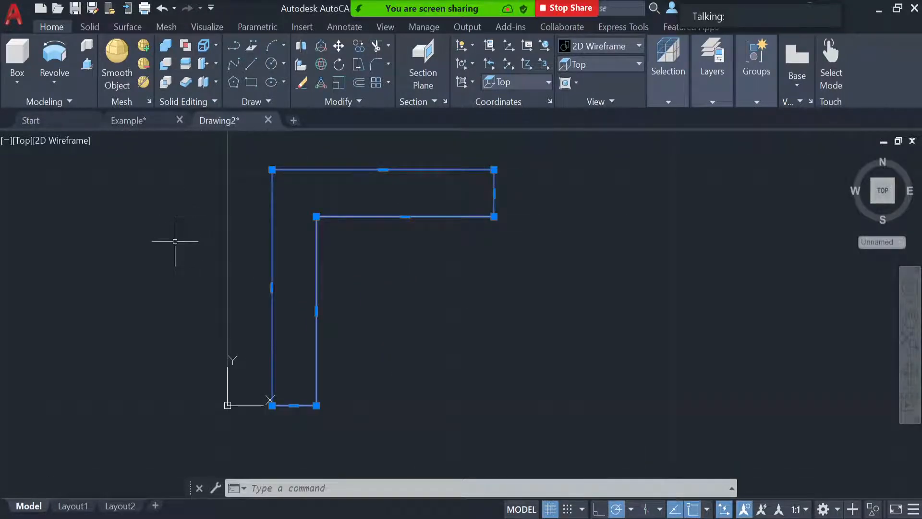
pyautogui.press('Escape')
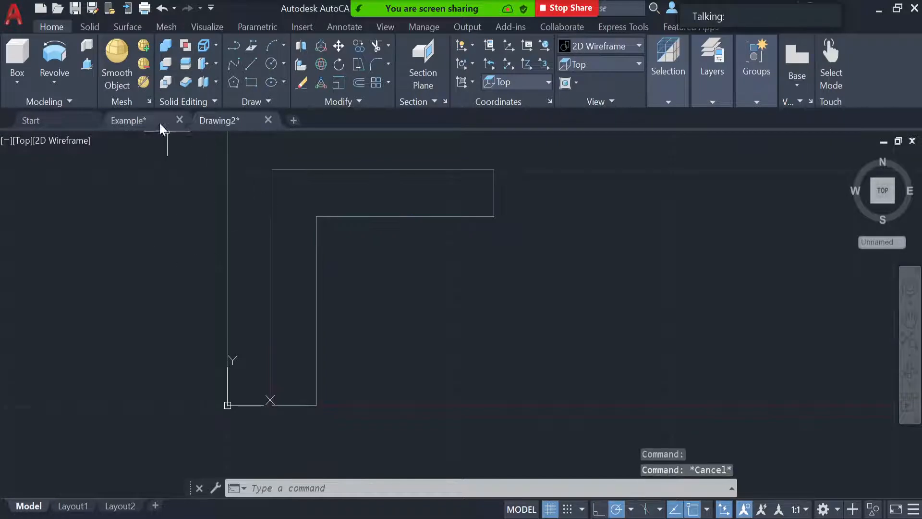
pyautogui.click(159, 122)
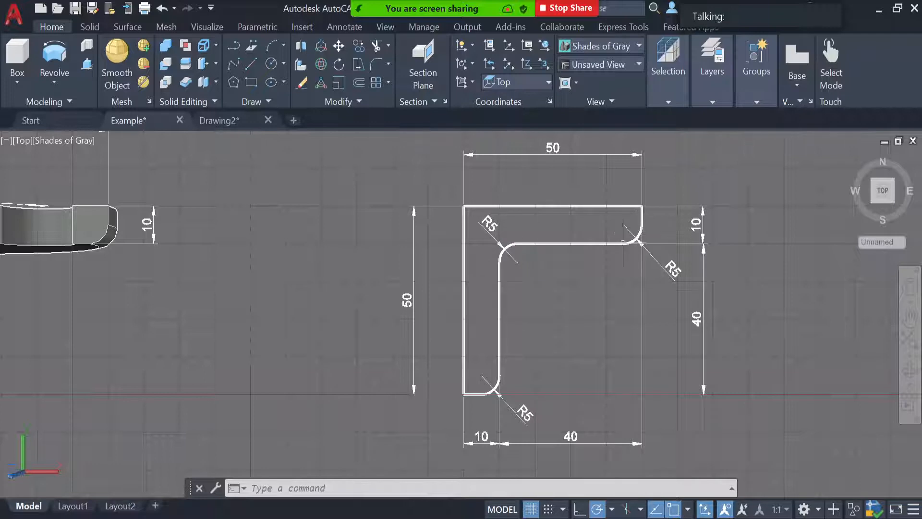
pyautogui.click(232, 117)
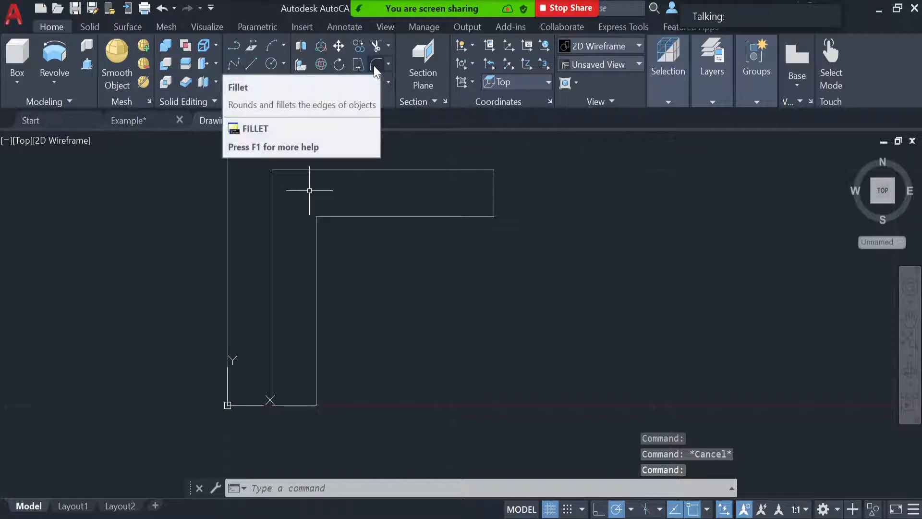
# Start a multiple Fillet with radius 5 and round the lower outer corner of the profile's vertical leg
pyautogui.click(374, 67)
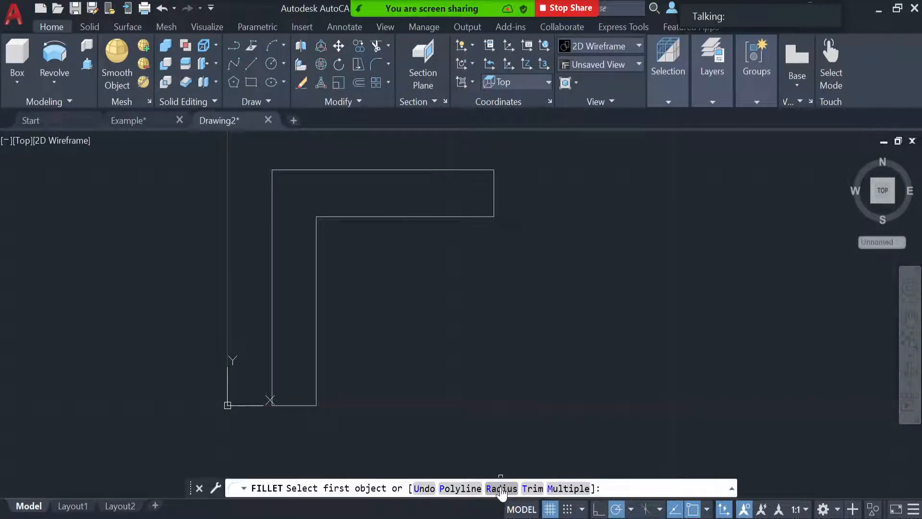
pyautogui.click(500, 488)
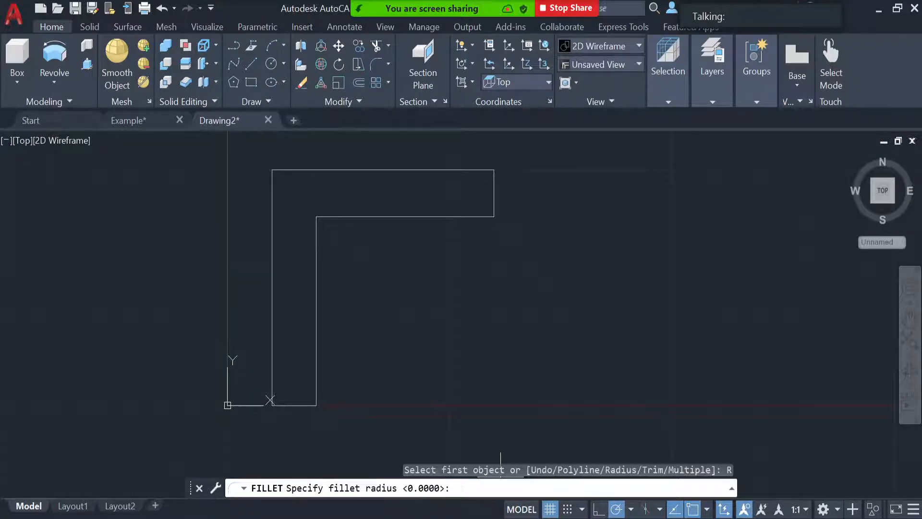
pyautogui.press('BackSpace')
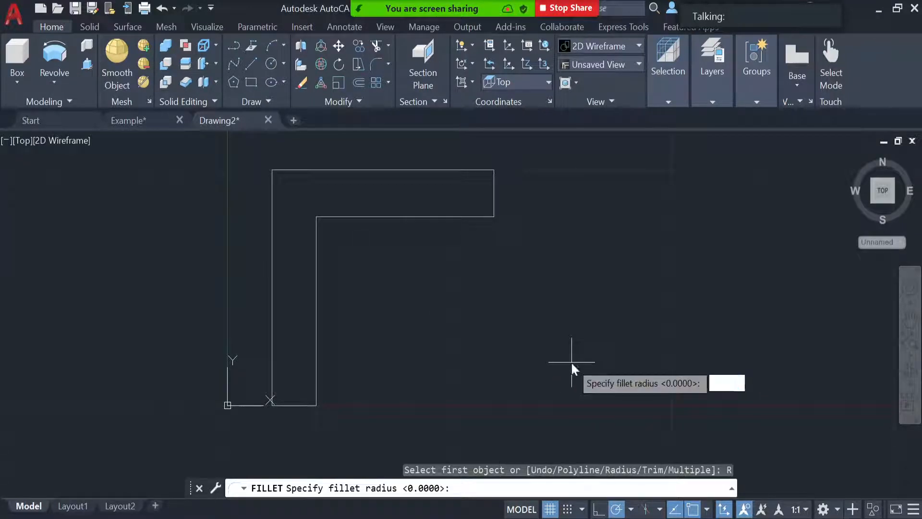
pyautogui.press('Return')
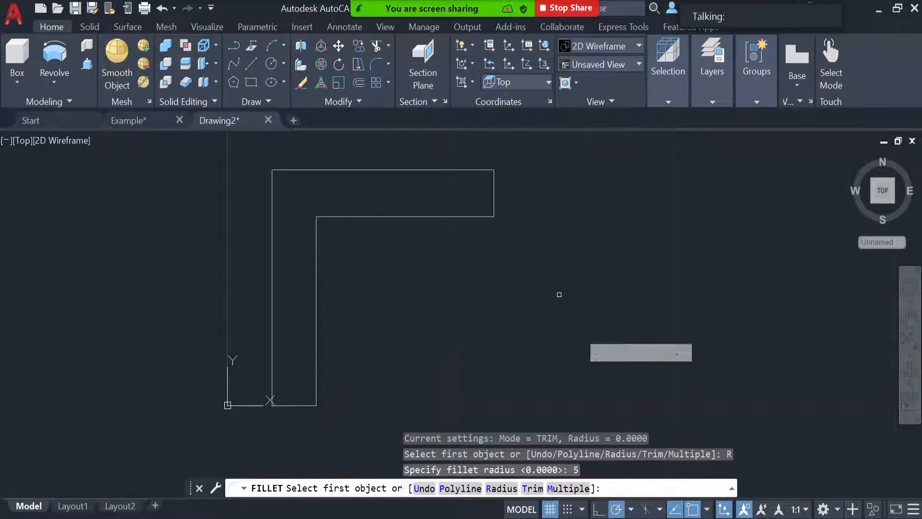
pyautogui.click(569, 488)
pyautogui.click(303, 405)
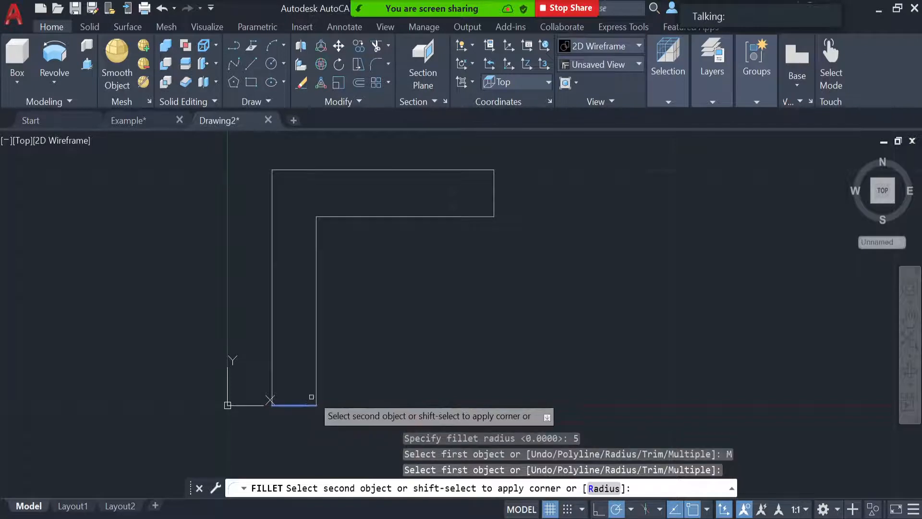
pyautogui.click(316, 379)
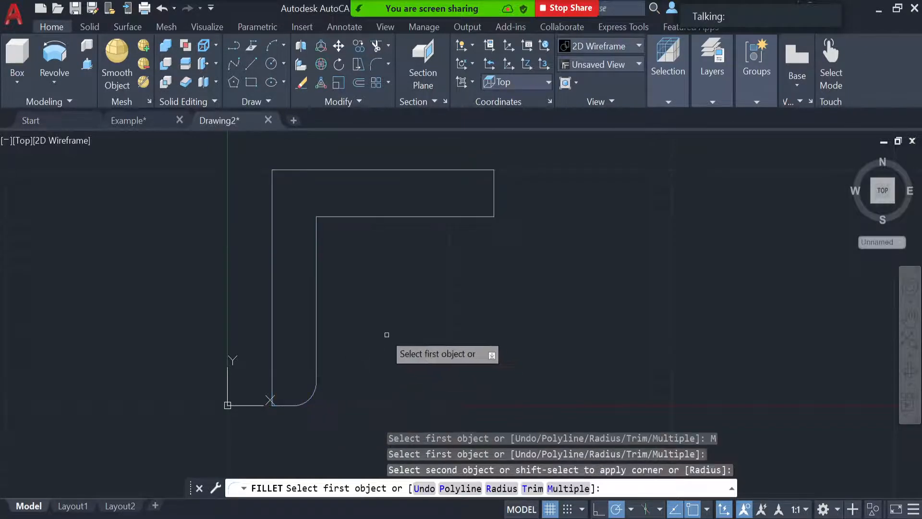
# Fillet the profile's inner corner and the lower corner at the free end of its horizontal leg
pyautogui.click(316, 261)
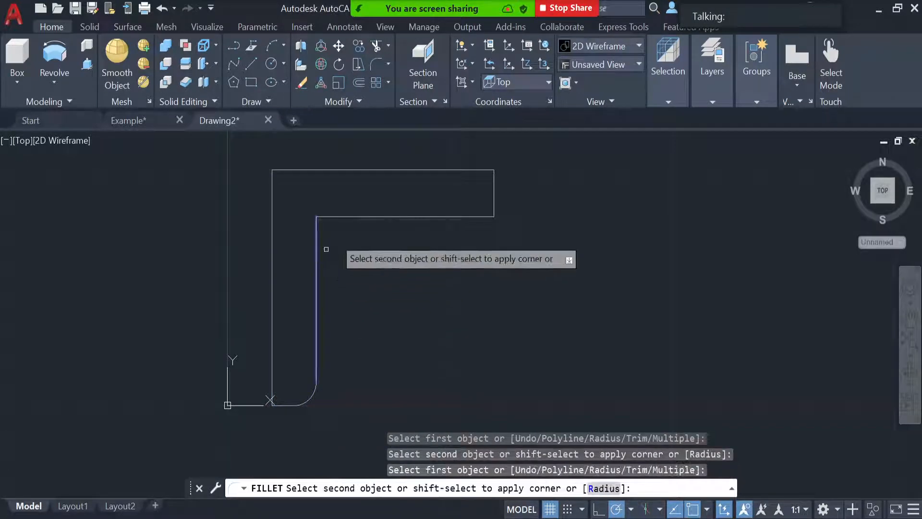
pyautogui.click(356, 216)
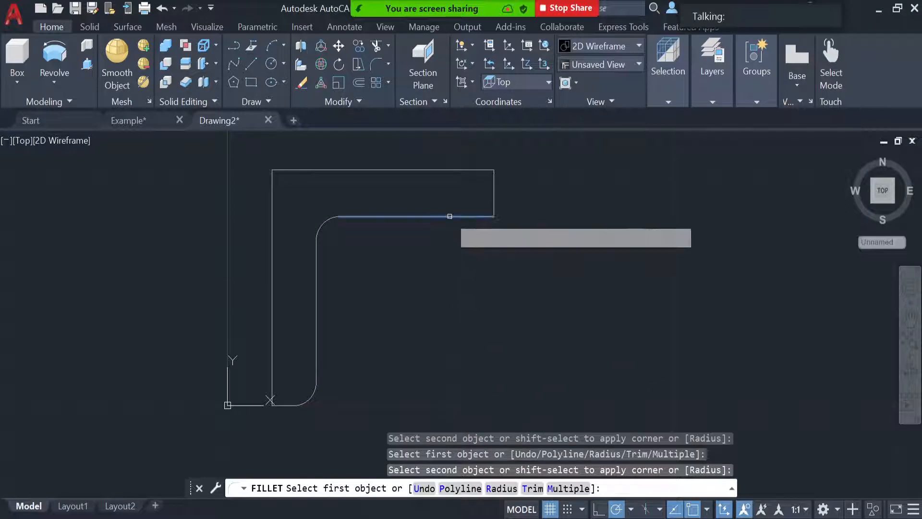
pyautogui.click(450, 216)
pyautogui.click(495, 192)
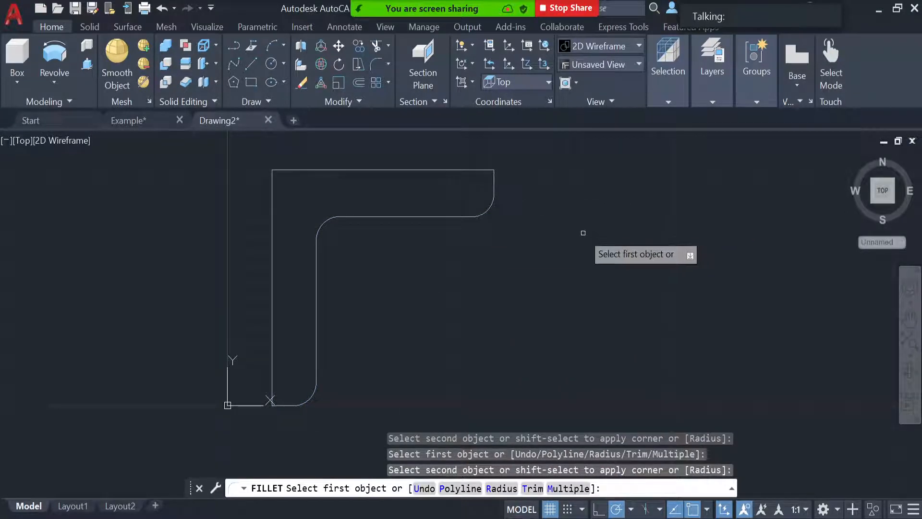
pyautogui.press('Return')
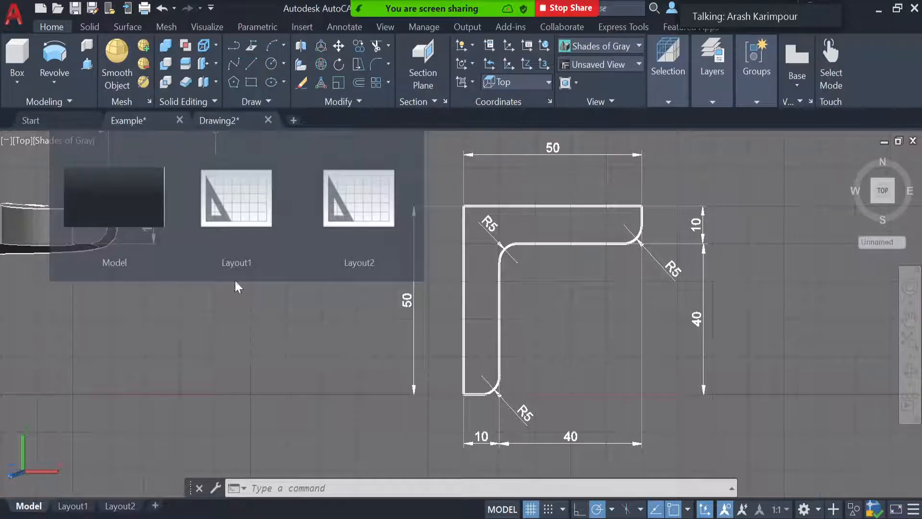
# Switch to the Example drawing and view the flange models and profile in SE Isometric
pyautogui.scroll(-3, 295, 311)
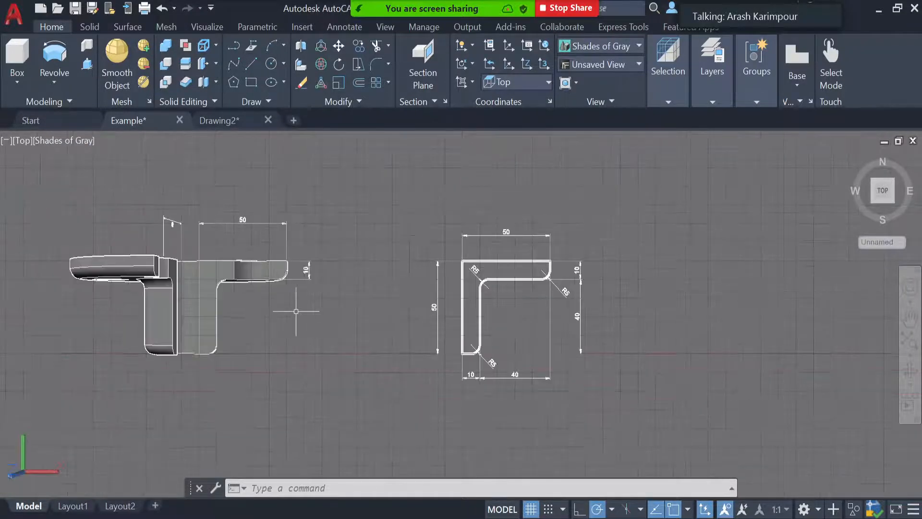
pyautogui.click(606, 65)
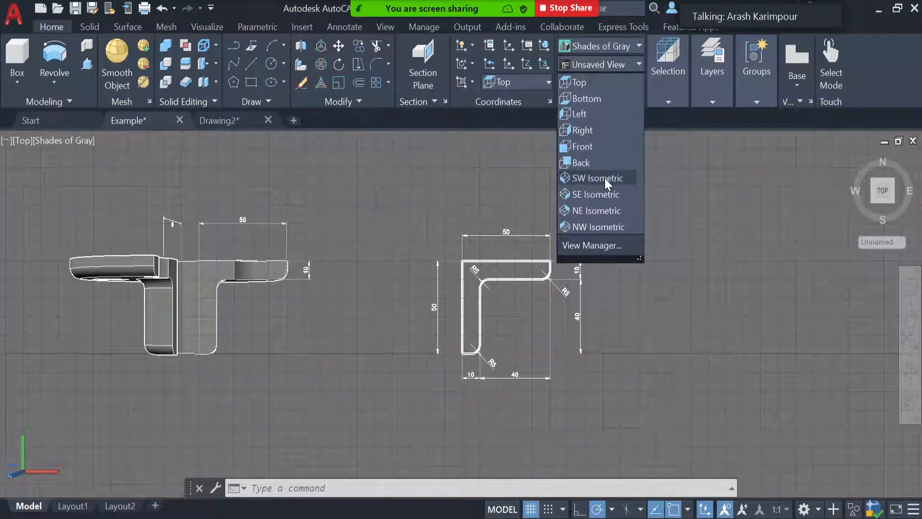
pyautogui.click(604, 194)
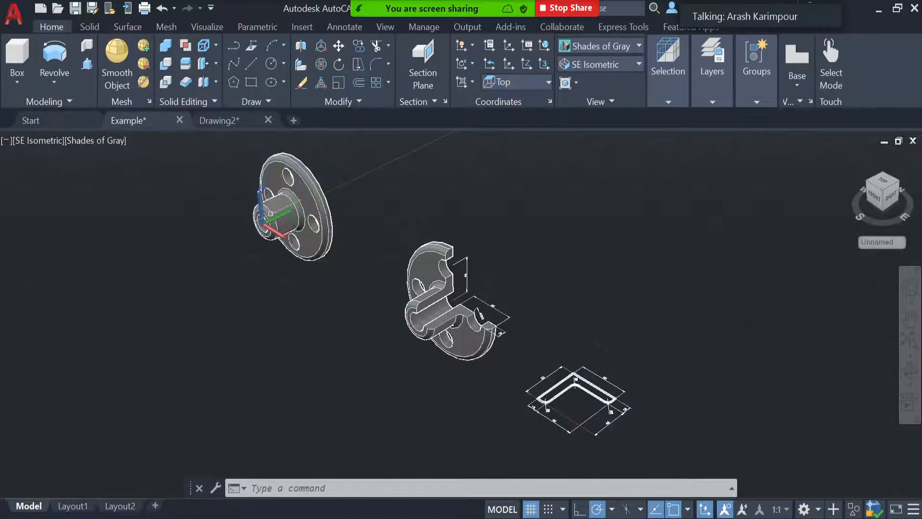
# Set up Drawing2 for 3D modelling with the SE Isometric view, World UCS and Shades of Gray visual style
pyautogui.click(231, 122)
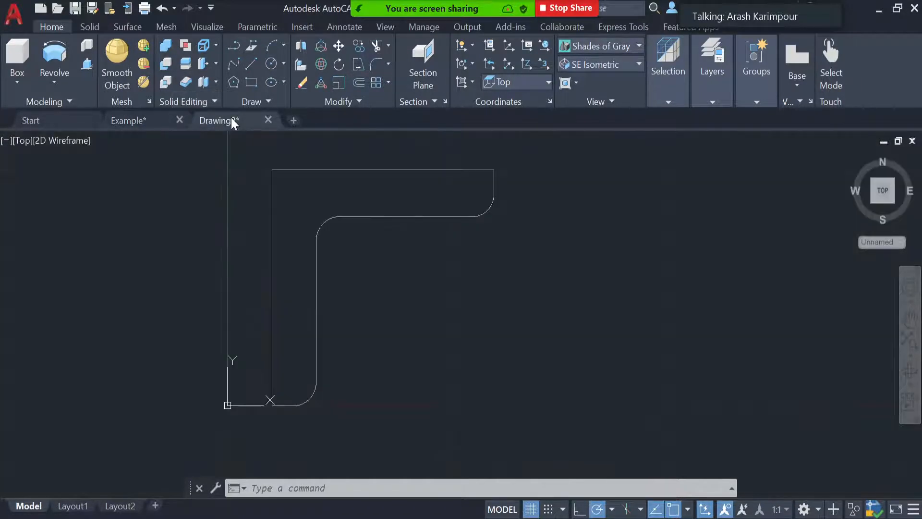
pyautogui.click(616, 64)
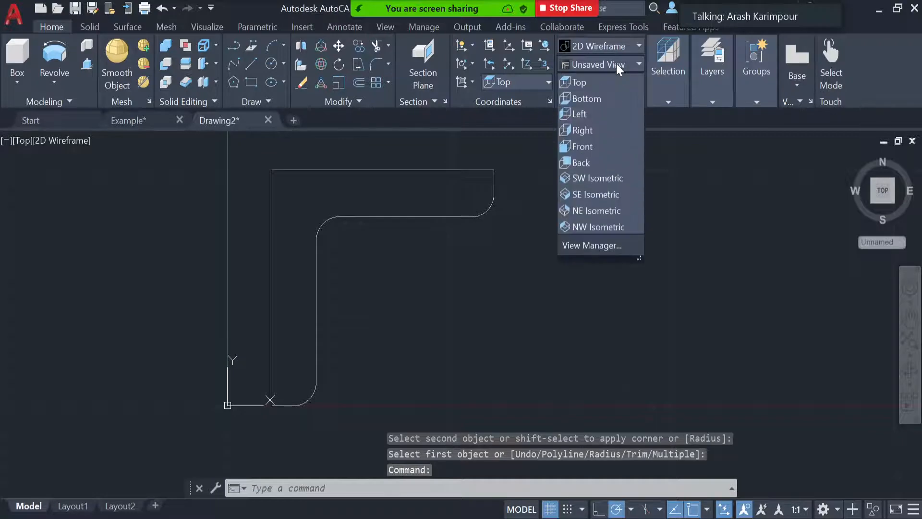
pyautogui.click(620, 196)
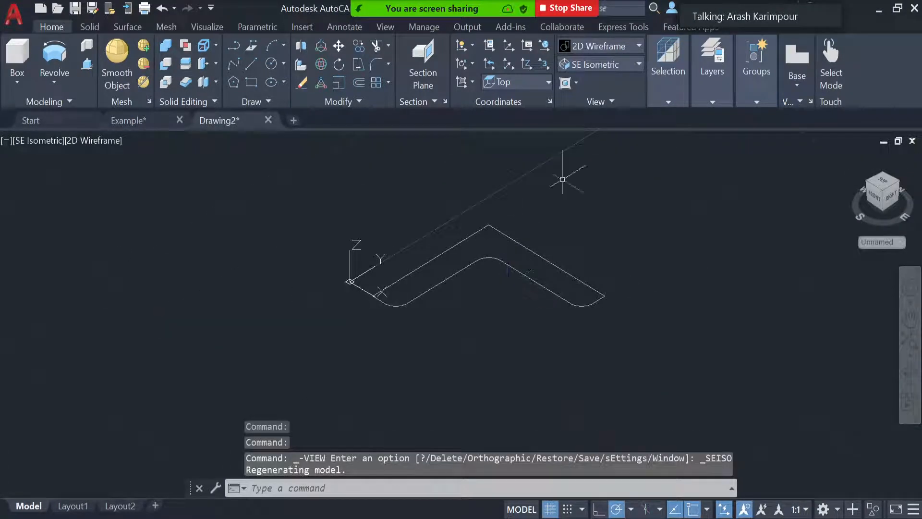
pyautogui.click(535, 82)
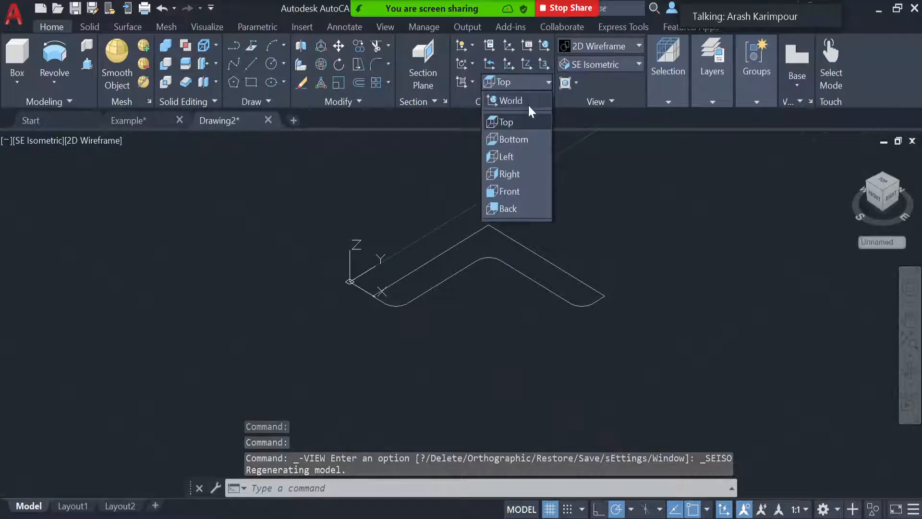
pyautogui.click(529, 104)
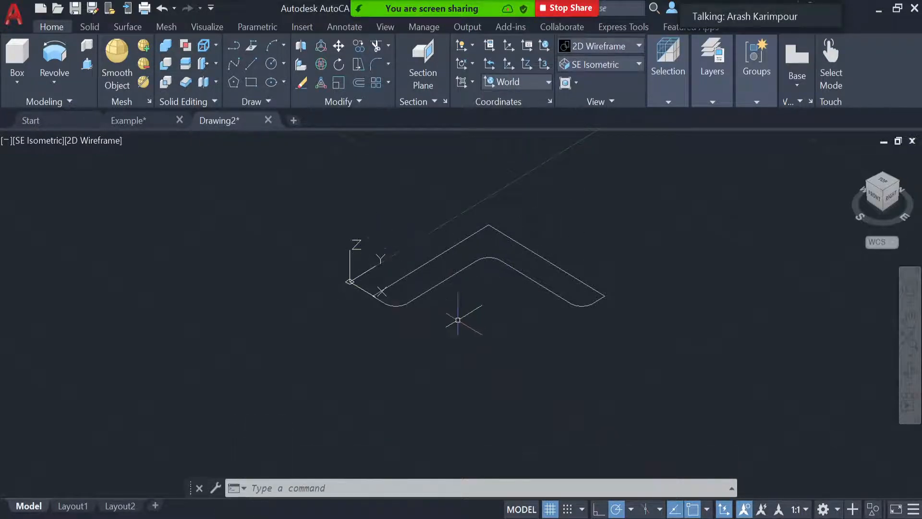
pyautogui.click(603, 45)
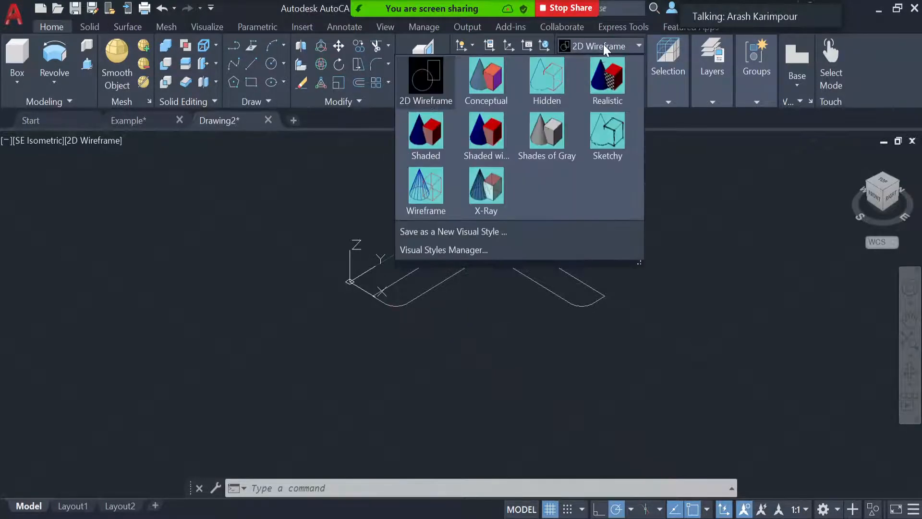
pyautogui.click(555, 126)
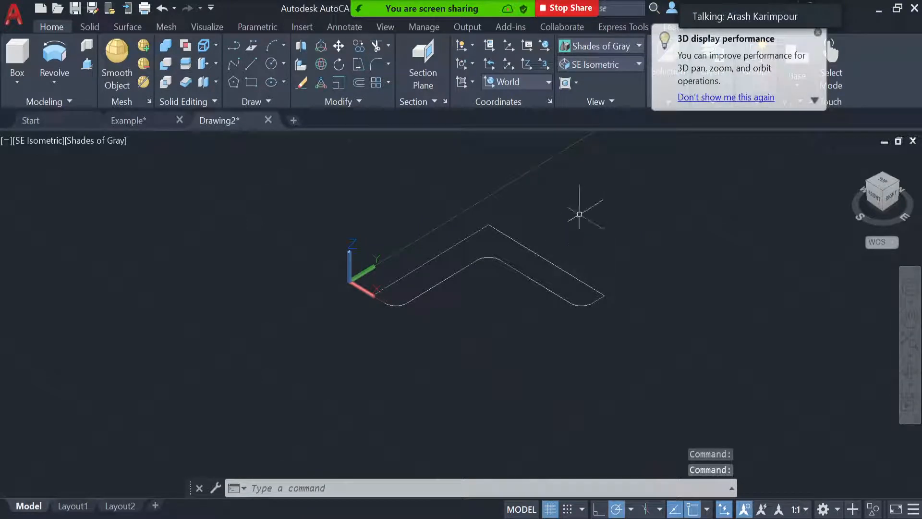
# Revolve the closed L-shaped profile 360 degrees about the Y axis as a solid
pyautogui.click(55, 51)
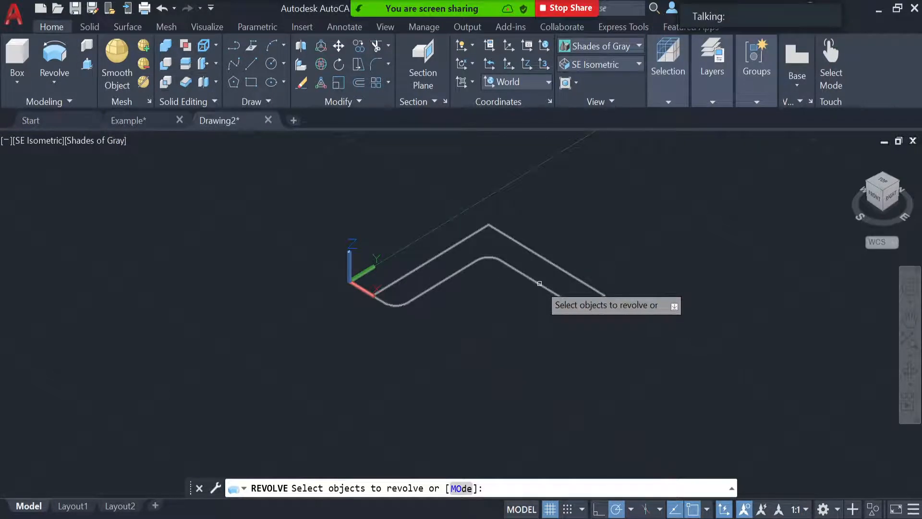
pyautogui.click(540, 284)
pyautogui.press('Return')
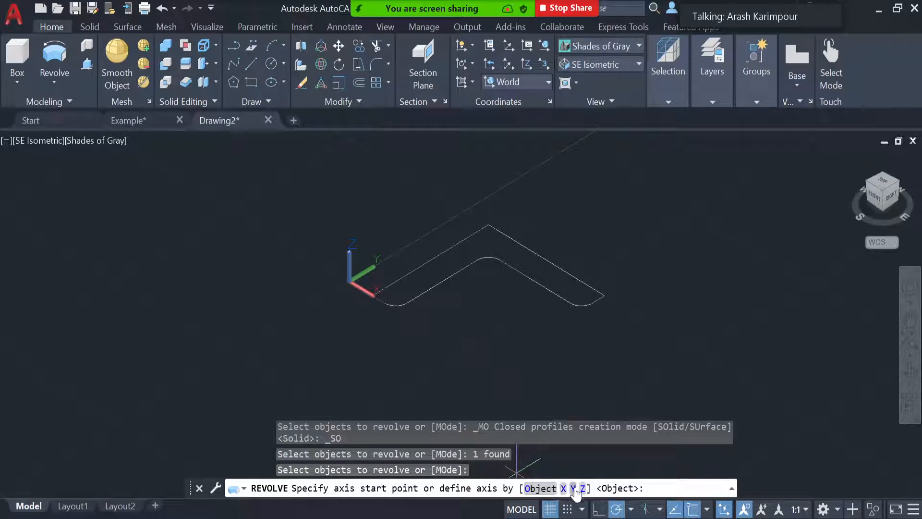
pyautogui.click(573, 488)
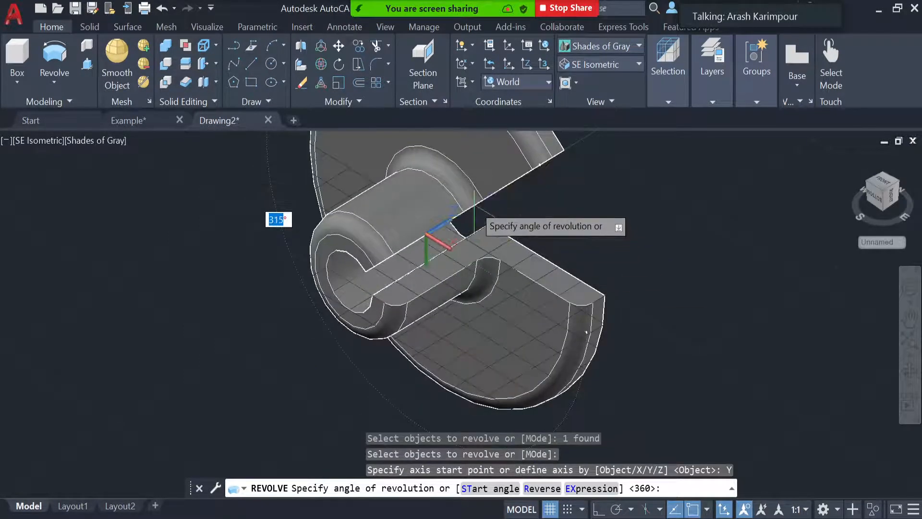
pyautogui.write('360')
pyautogui.press('Return')
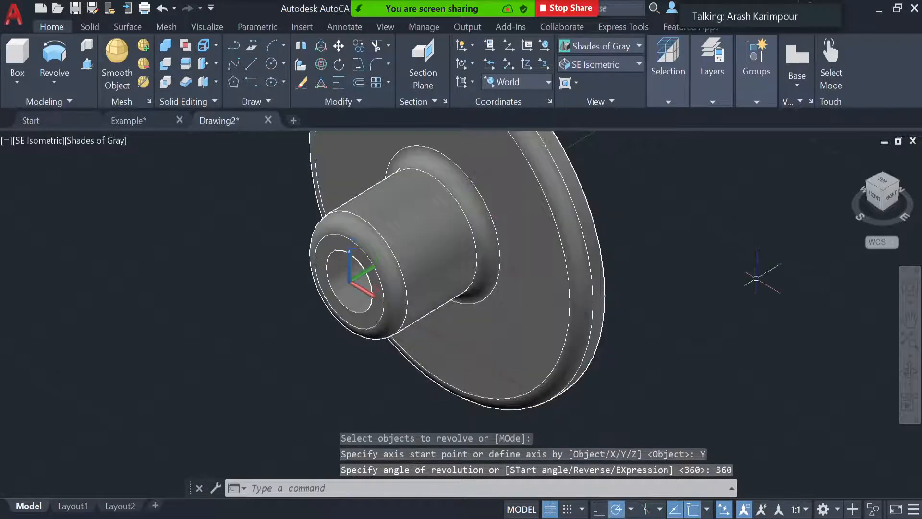
pyautogui.scroll(-3, 756, 277)
pyautogui.moveTo(735, 263); pyautogui.dragTo(615, 306, button='middle')
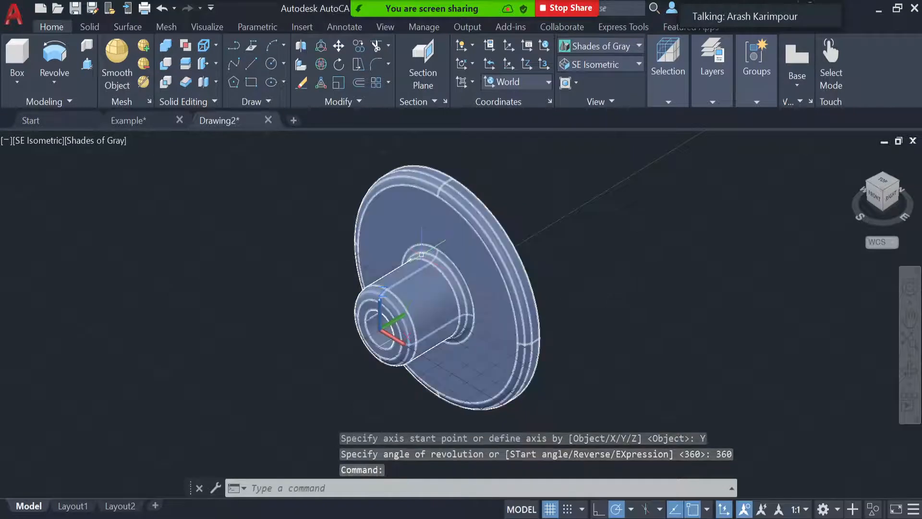
# Compare the revolved flange in Drawing2 with the Example drawing's complete flange, examining the holes in its disc
pyautogui.click(129, 120)
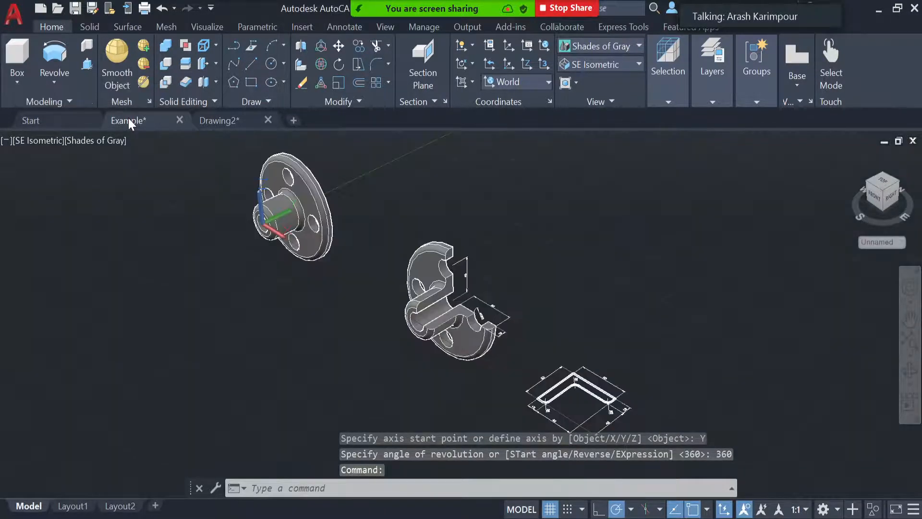
pyautogui.scroll(2, 219, 185)
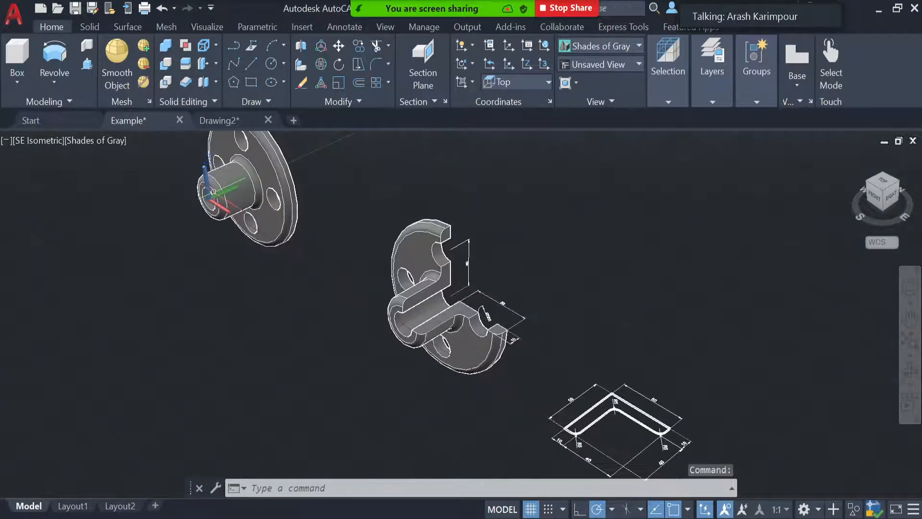
pyautogui.scroll(2, 153, 222)
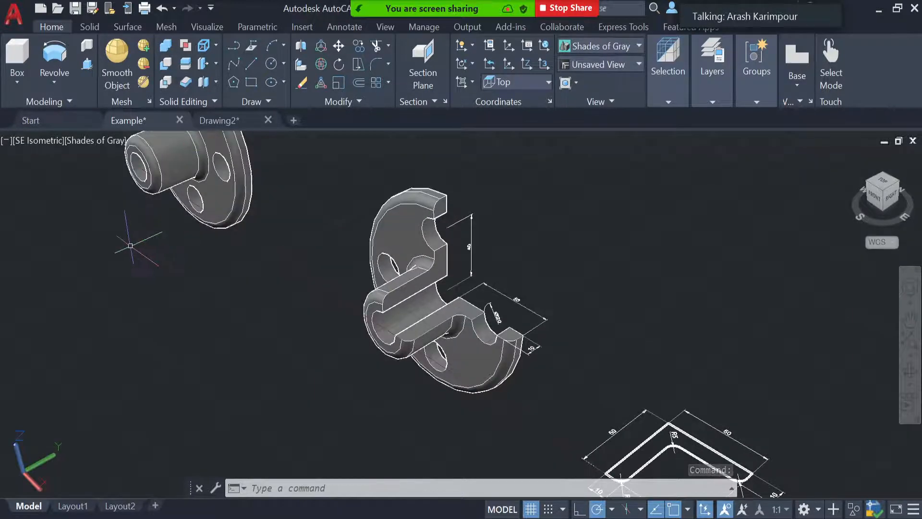
pyautogui.moveTo(123, 226); pyautogui.dragTo(305, 398, button='middle')
pyautogui.press('Escape')
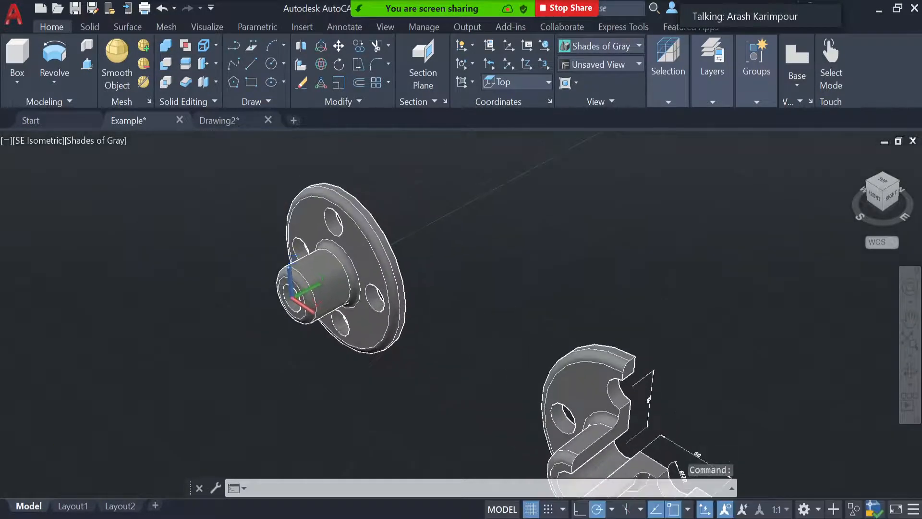
pyautogui.click(232, 122)
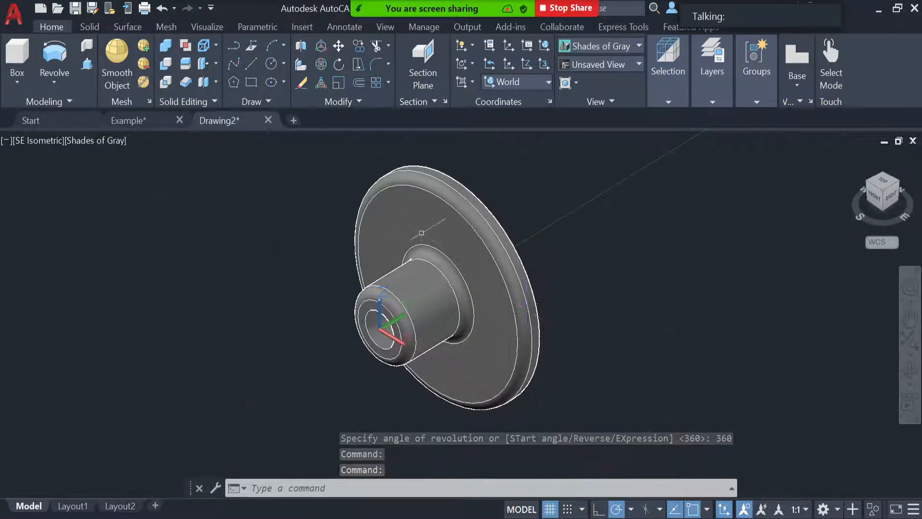
pyautogui.click(132, 119)
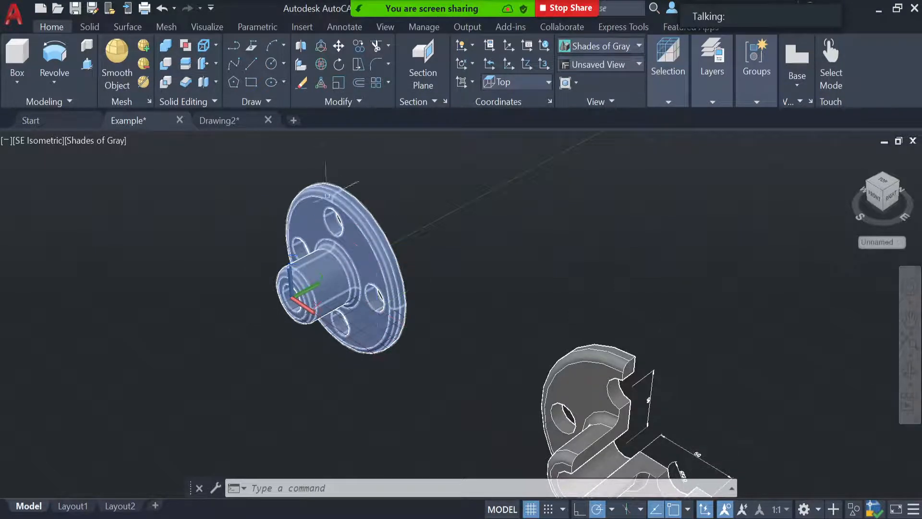
pyautogui.click(234, 122)
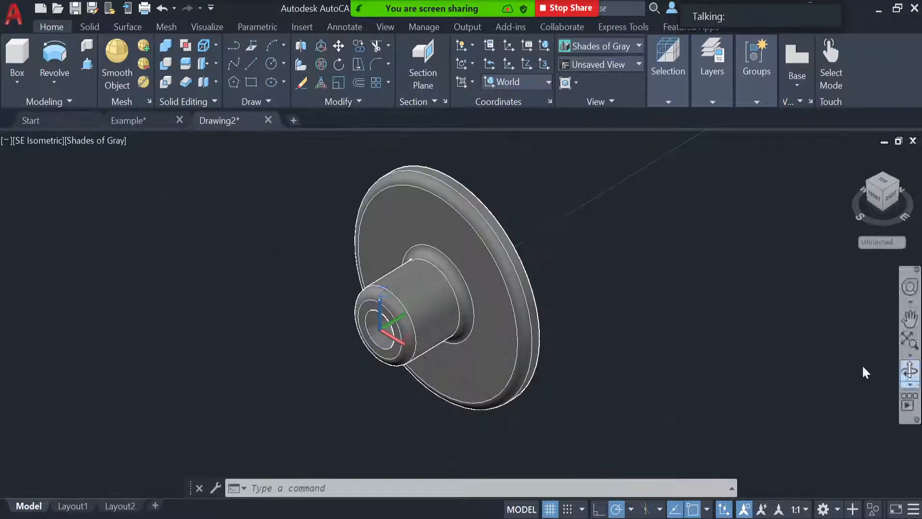
# Orbit the flange to show the flat back face of its disc around the central bore
pyautogui.click(911, 374)
pyautogui.moveTo(689, 350); pyautogui.dragTo(404, 315)
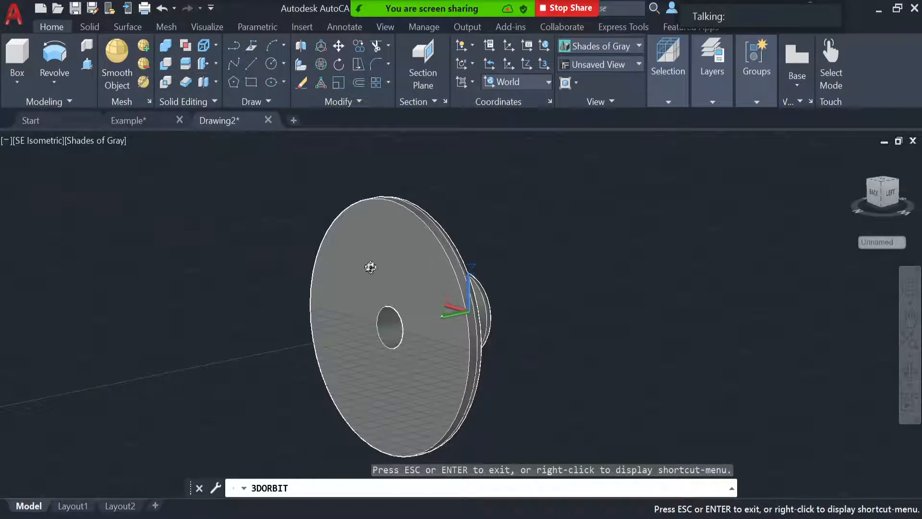
pyautogui.press('Escape')
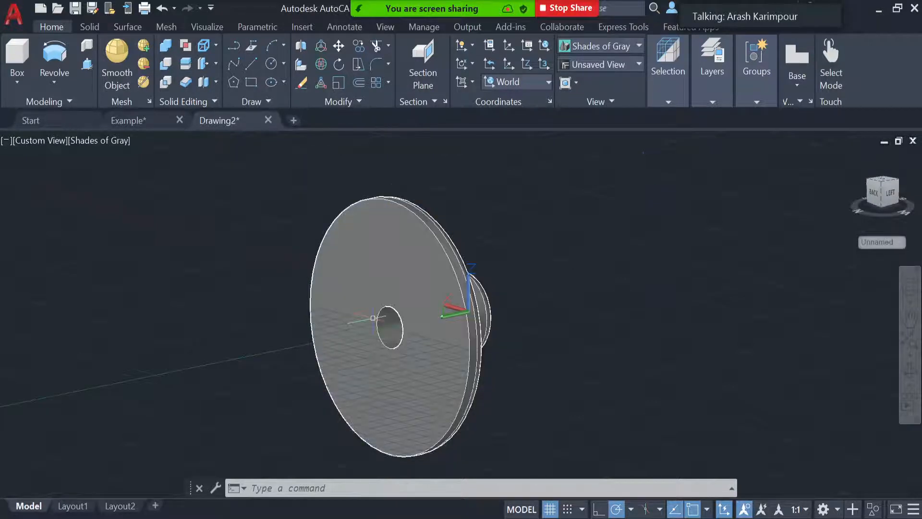
pyautogui.click(376, 347)
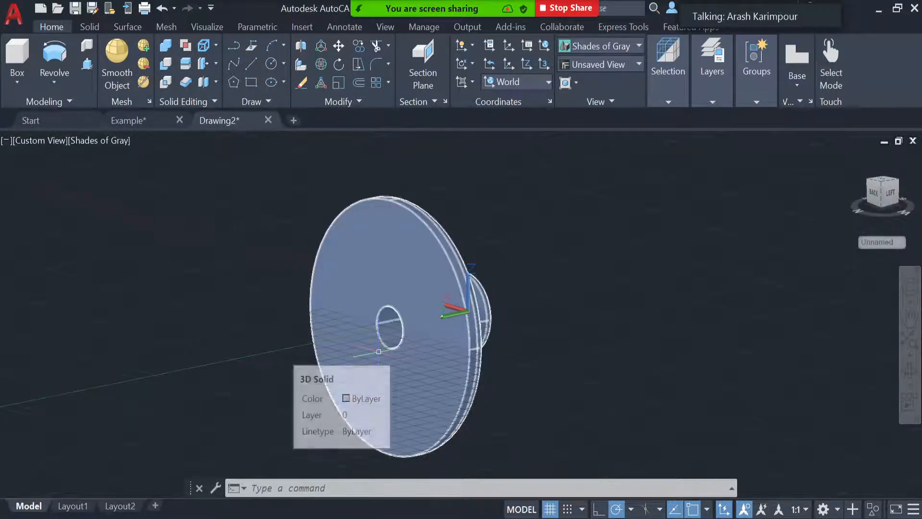
pyautogui.press('Escape')
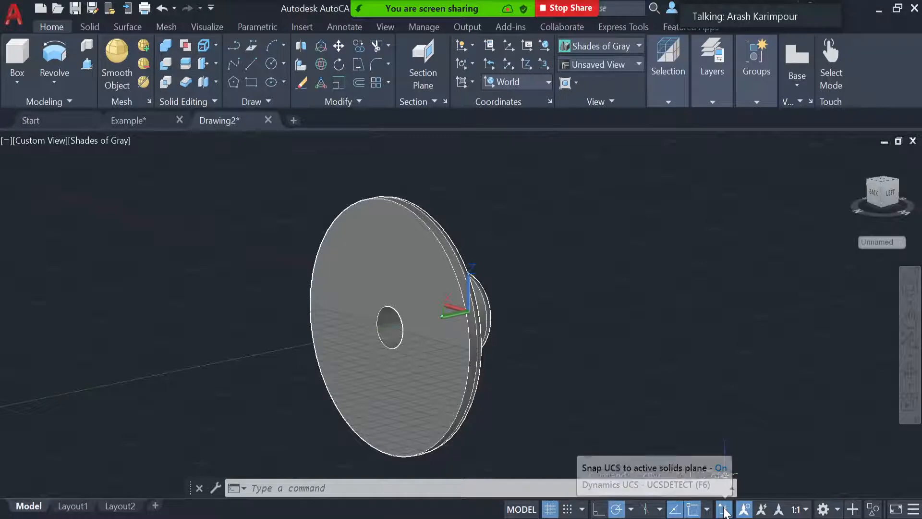
# Turn off Dynamic UCS and check its entry in the status bar customization list
pyautogui.click(723, 510)
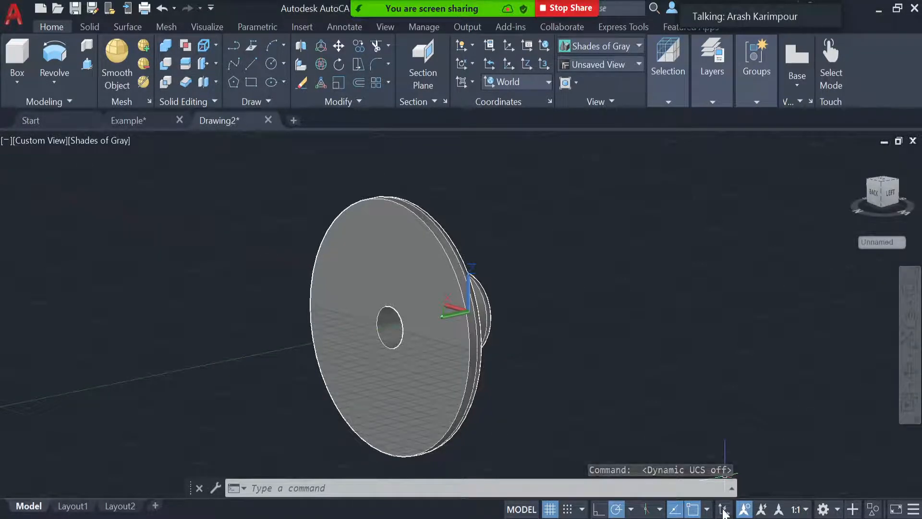
pyautogui.click(913, 510)
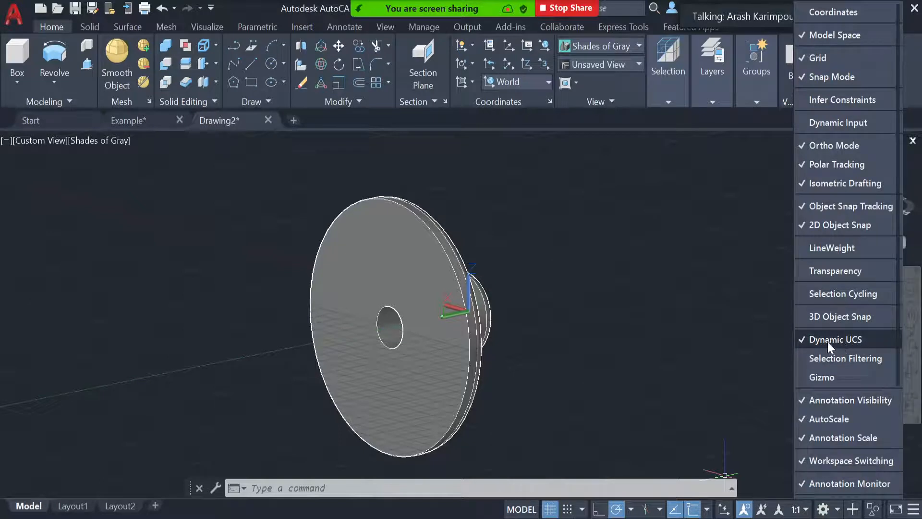
pyautogui.click(914, 511)
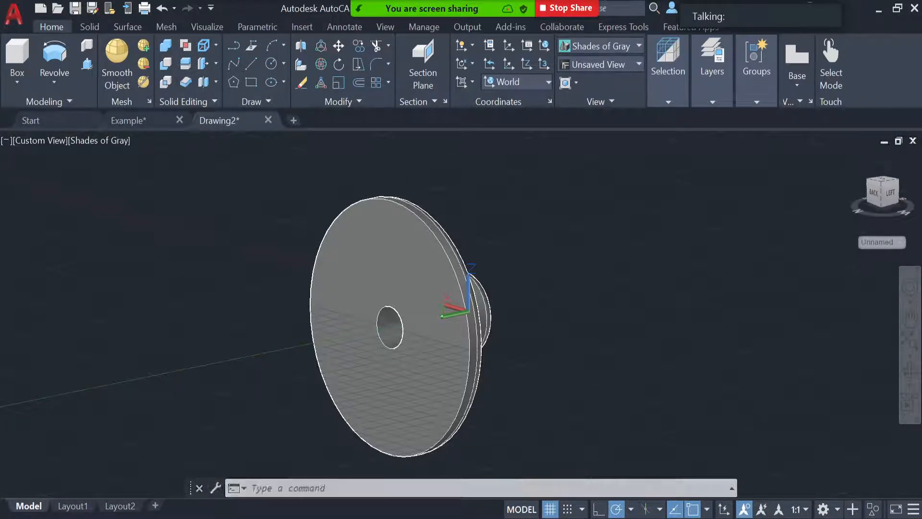
# In 2D Wireframe style, place the UCS origin at the bore's center on the flange's back face, with the XY plane lying in that face
pyautogui.click(612, 47)
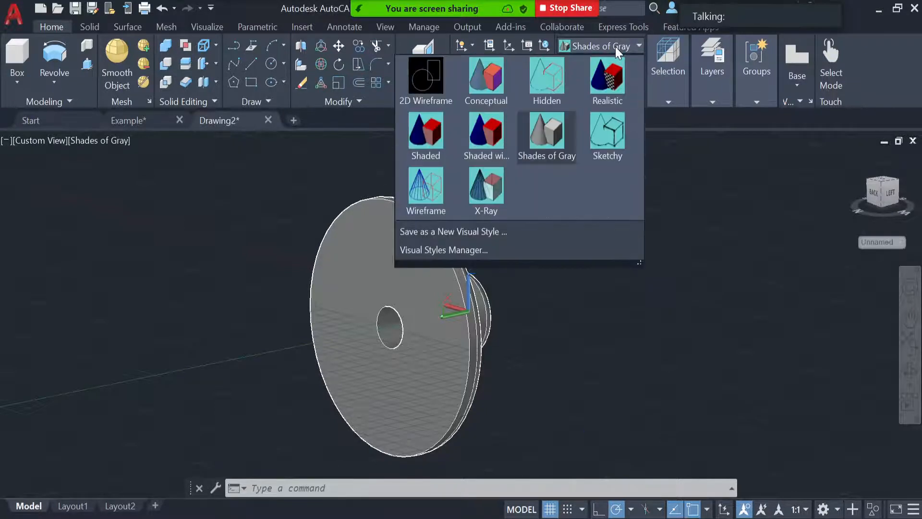
pyautogui.click(428, 84)
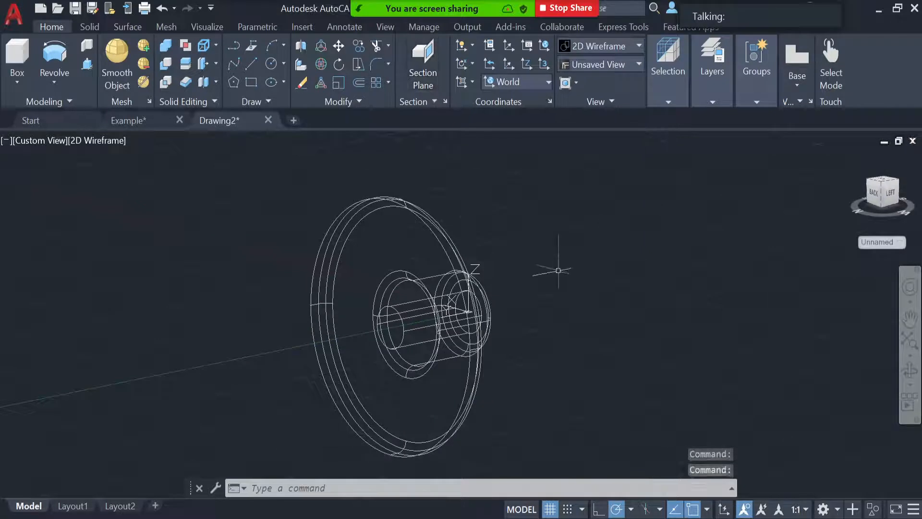
pyautogui.click(498, 487)
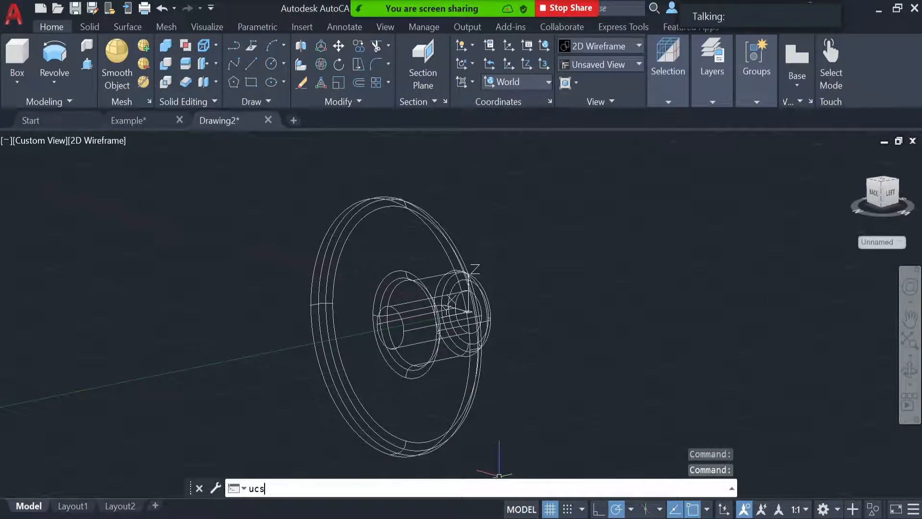
pyautogui.write('ucs')
pyautogui.press('Return')
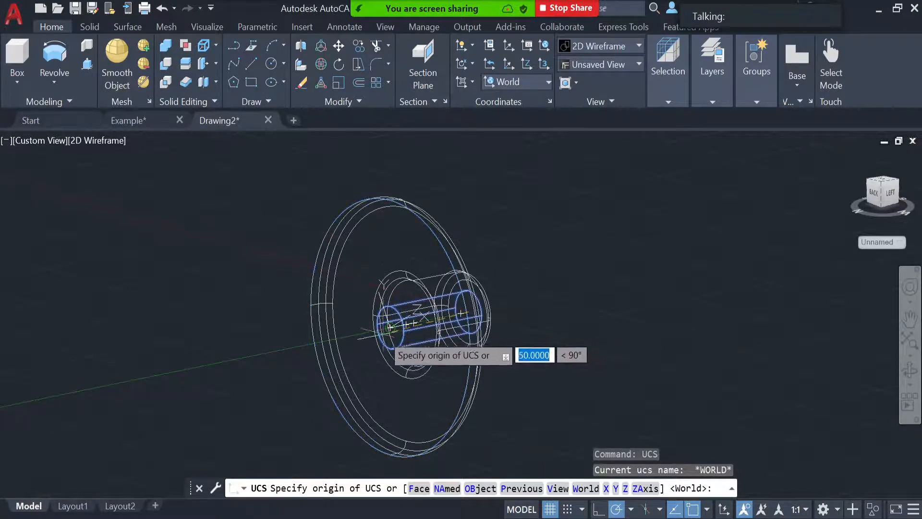
pyautogui.scroll(2, 428, 317)
pyautogui.scroll(2, 428, 317)
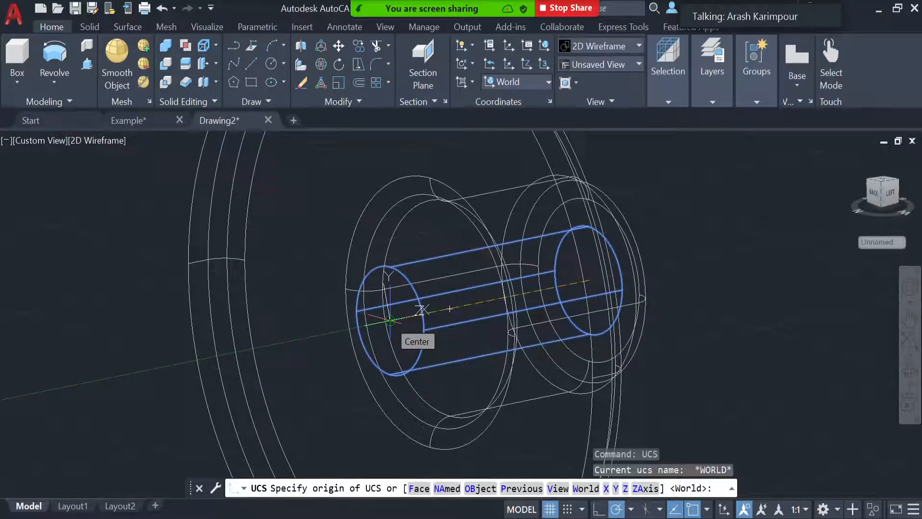
pyautogui.click(450, 309)
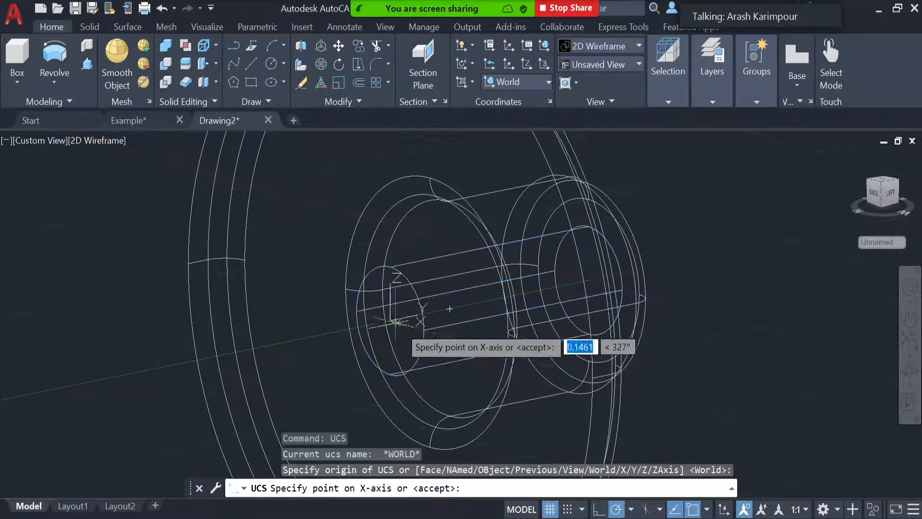
pyautogui.click(463, 341)
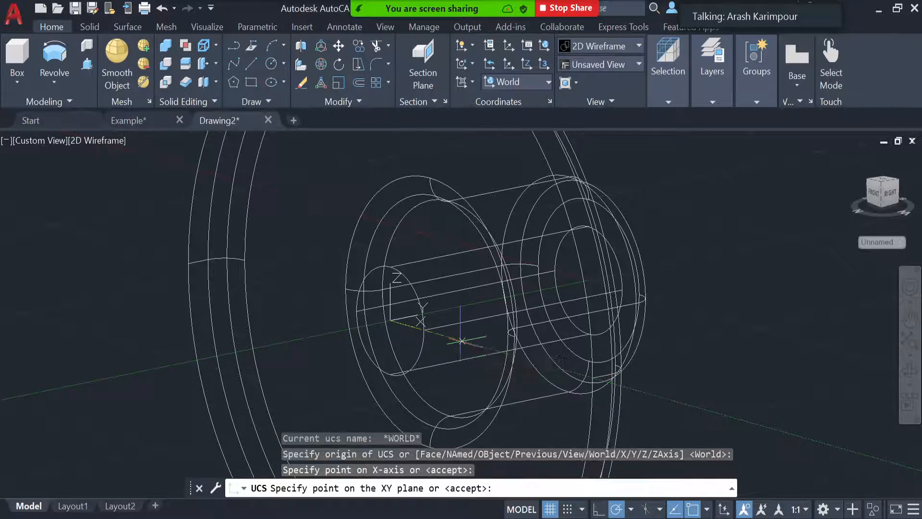
pyautogui.click(390, 158)
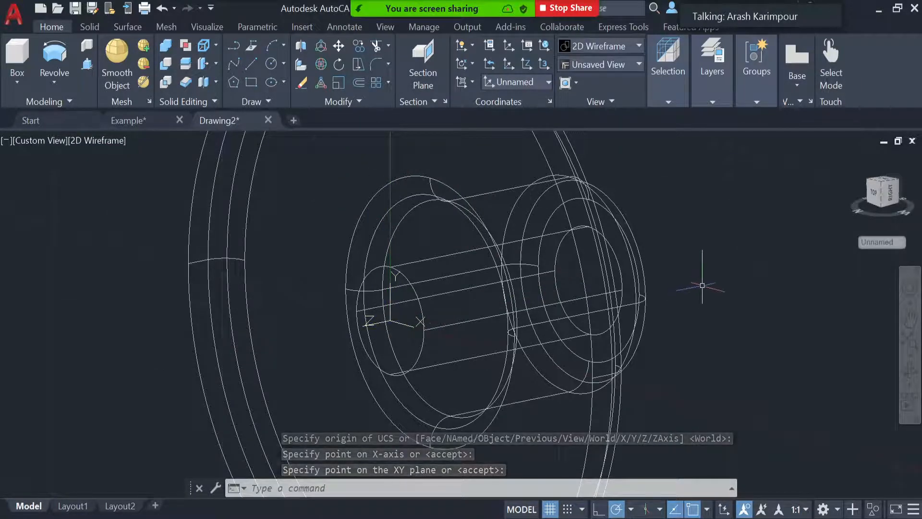
pyautogui.scroll(-2, 702, 285)
pyautogui.scroll(-2, 703, 285)
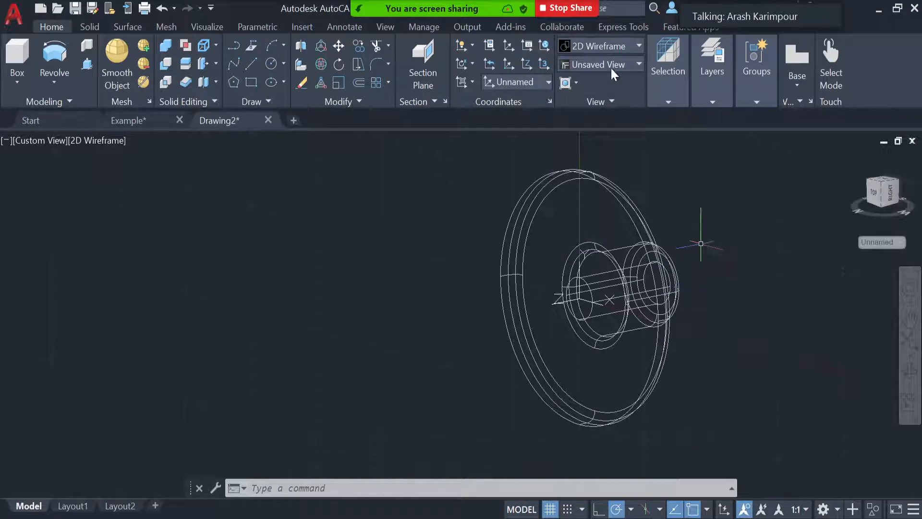
# In Shades of Gray style, draw a circle of radius 10 centered at 0,40 on the flange's back face
pyautogui.click(613, 47)
pyautogui.click(564, 135)
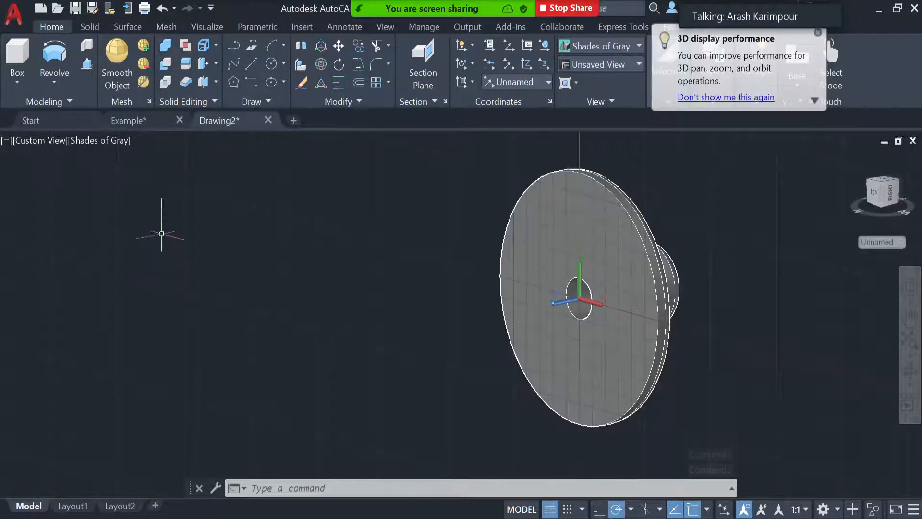
pyautogui.click(270, 64)
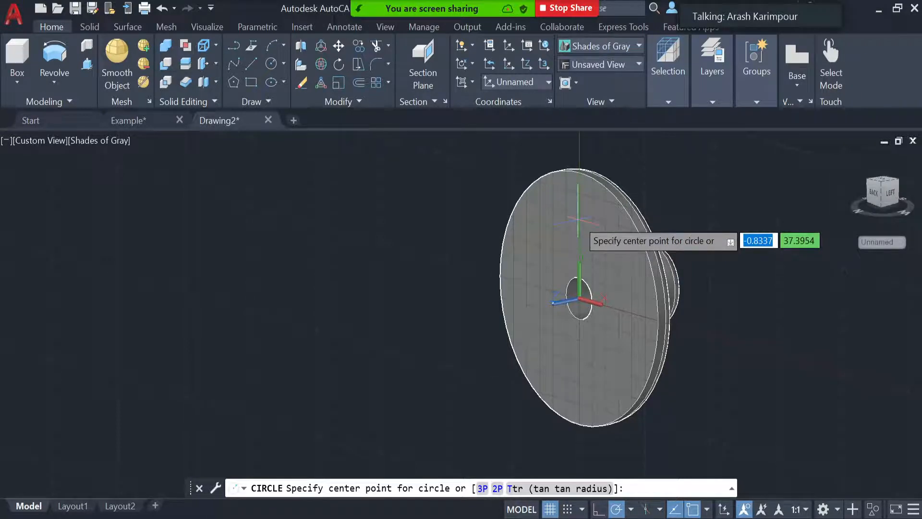
pyautogui.write('0')
pyautogui.press('Tab')
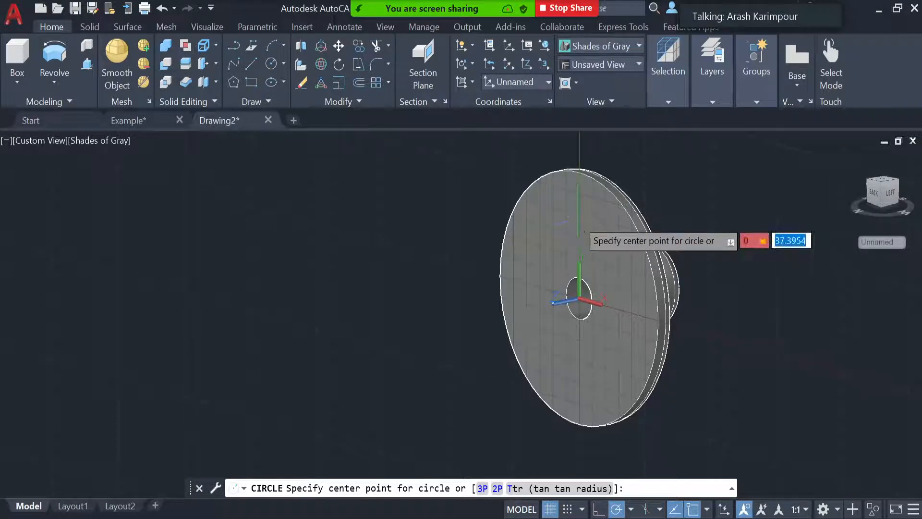
pyautogui.press('BackSpace')
pyautogui.write('40')
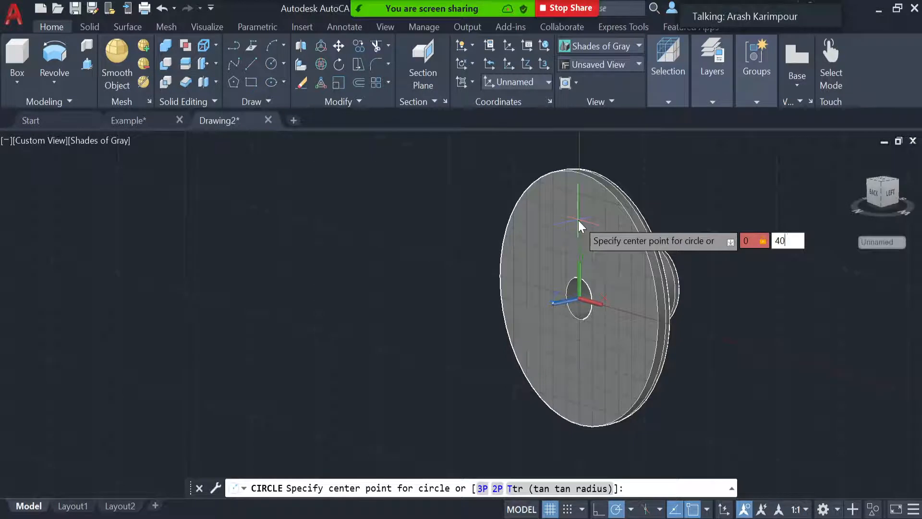
pyautogui.press('Return')
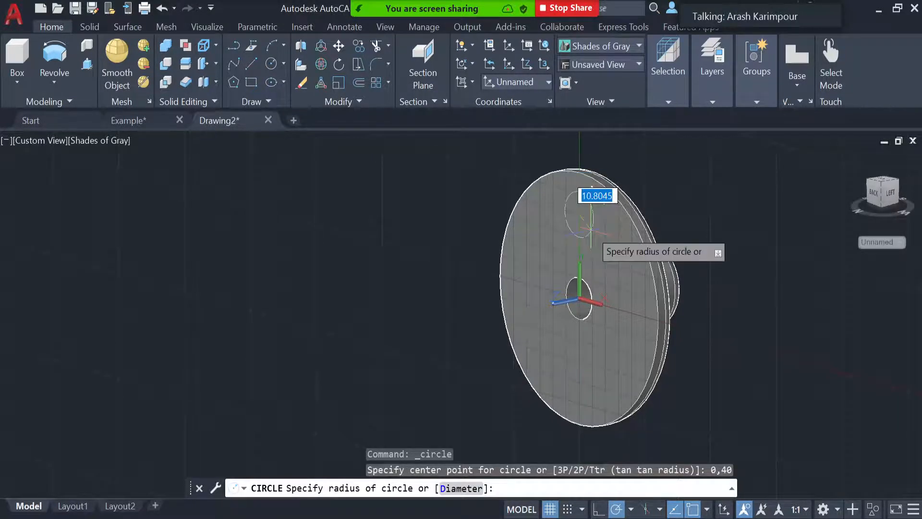
pyautogui.write('10')
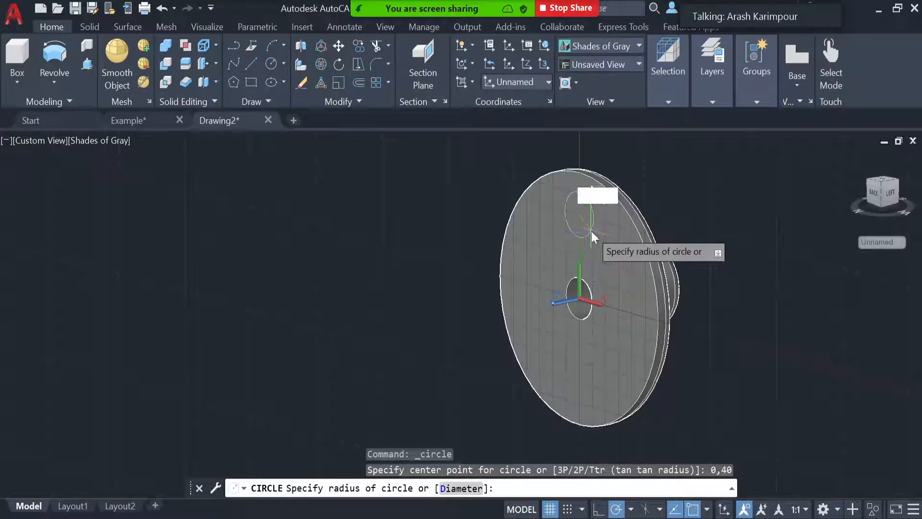
pyautogui.press('Return')
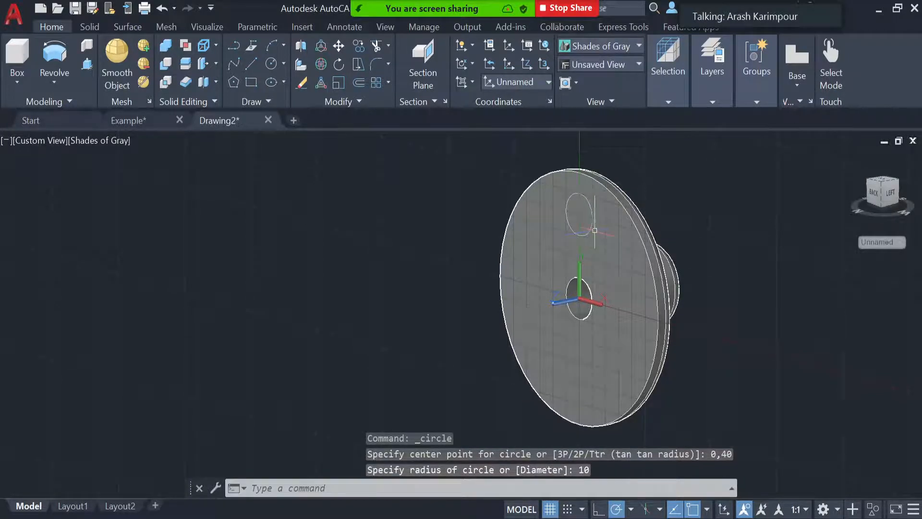
pyautogui.click(591, 227)
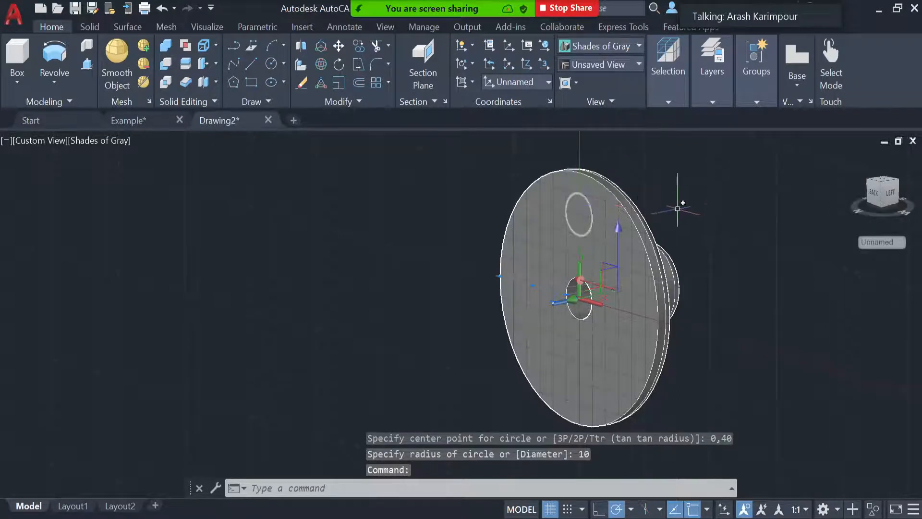
pyautogui.press('Escape')
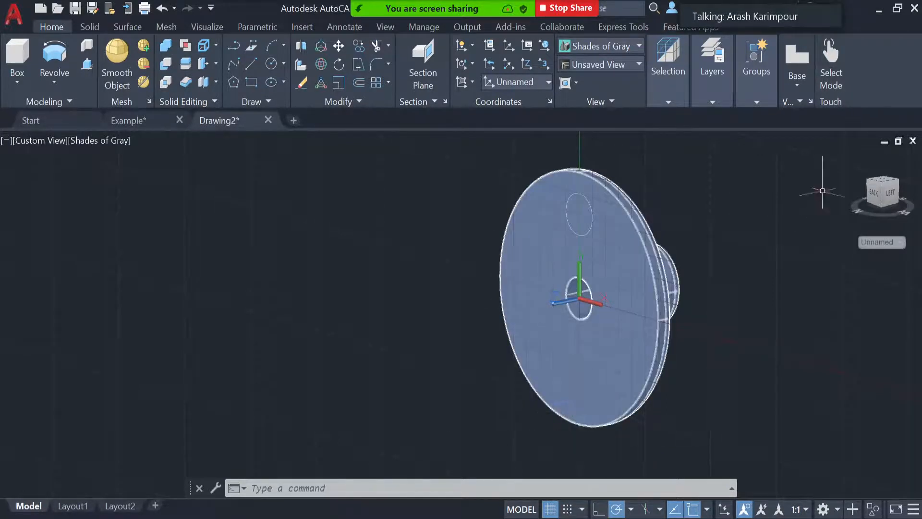
# Create a non-associative polar array of the circle around the bore's center, with 4 items over 360°
pyautogui.click(389, 81)
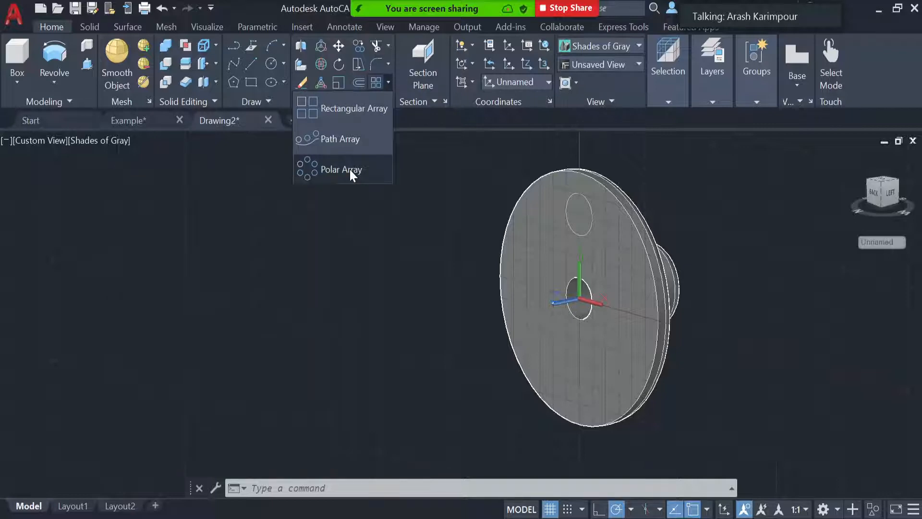
pyautogui.click(350, 169)
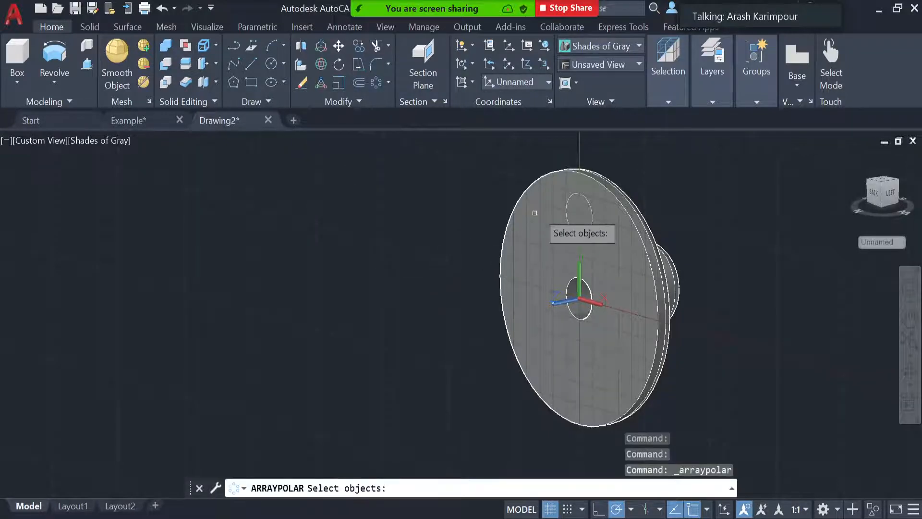
pyautogui.click(591, 224)
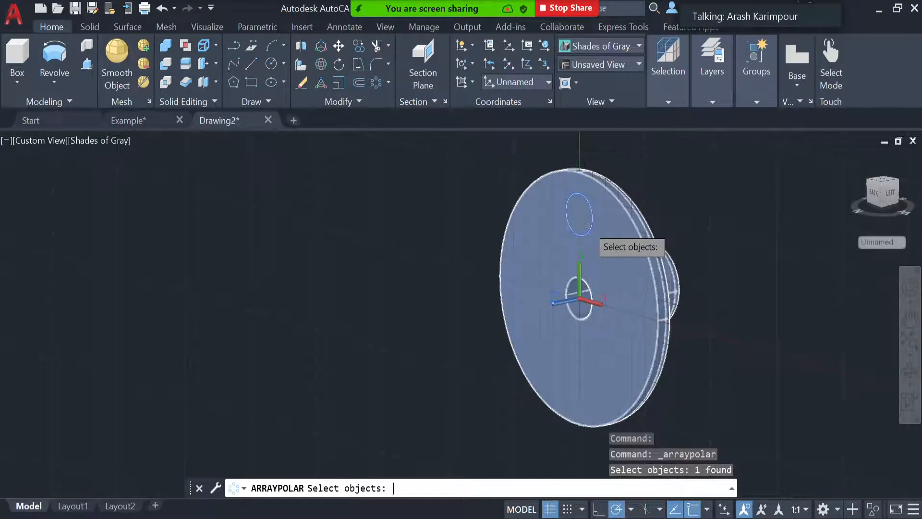
pyautogui.press('Return')
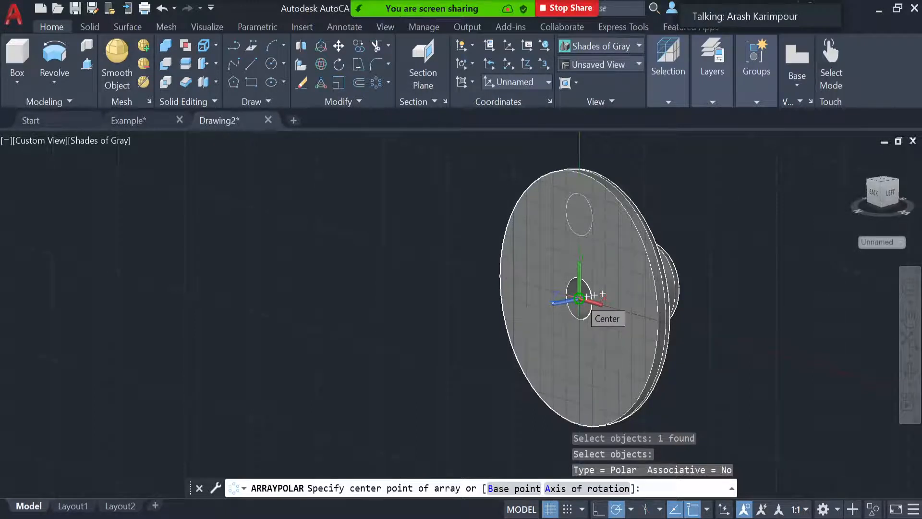
pyautogui.click(580, 298)
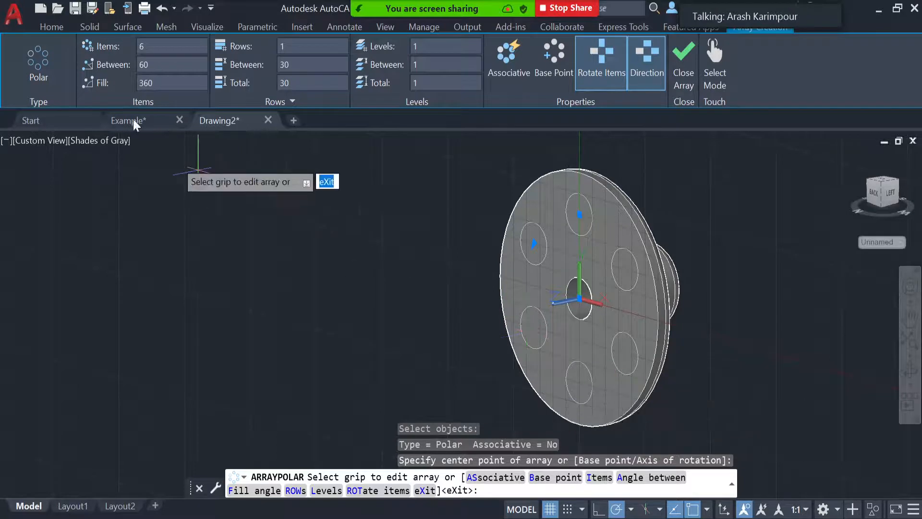
pyautogui.click(145, 46)
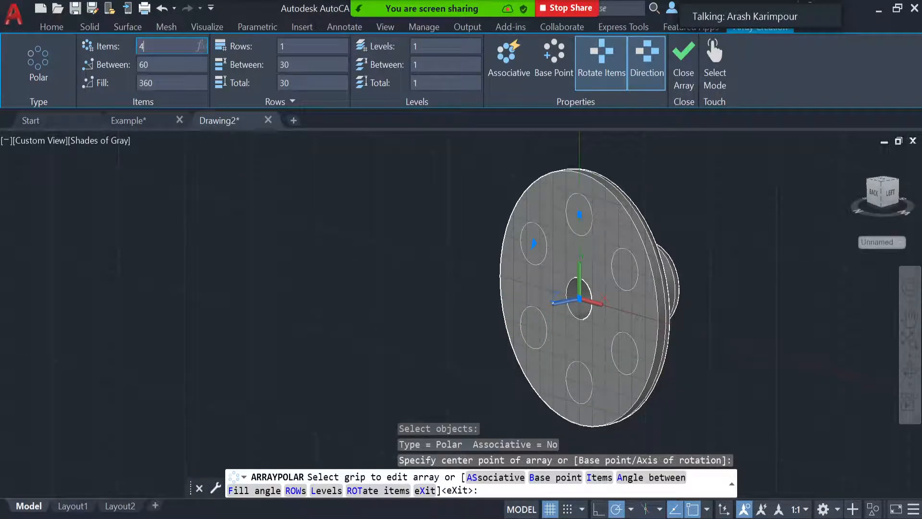
pyautogui.write('4')
pyautogui.press('Return')
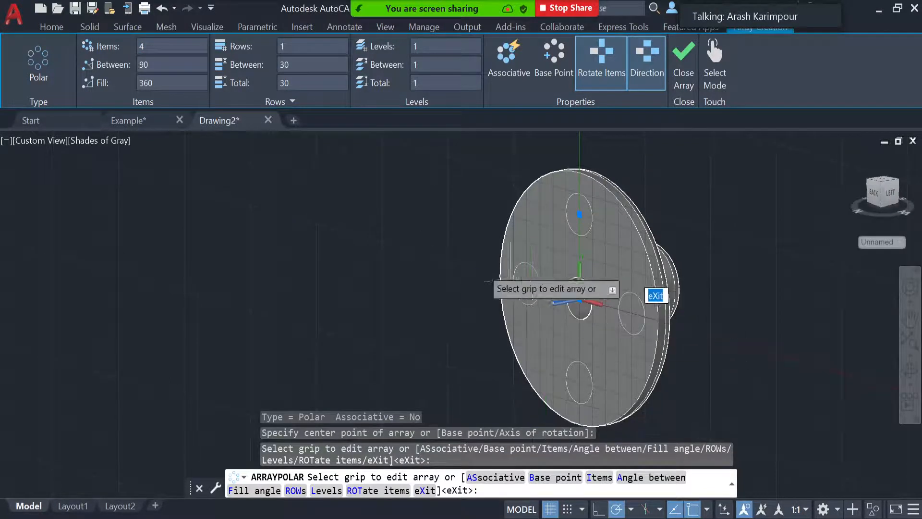
pyautogui.click(508, 72)
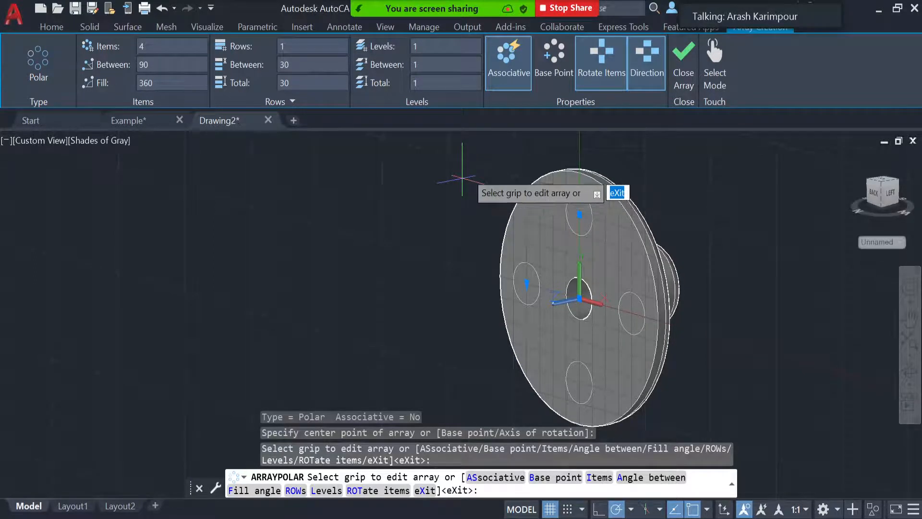
pyautogui.click(499, 77)
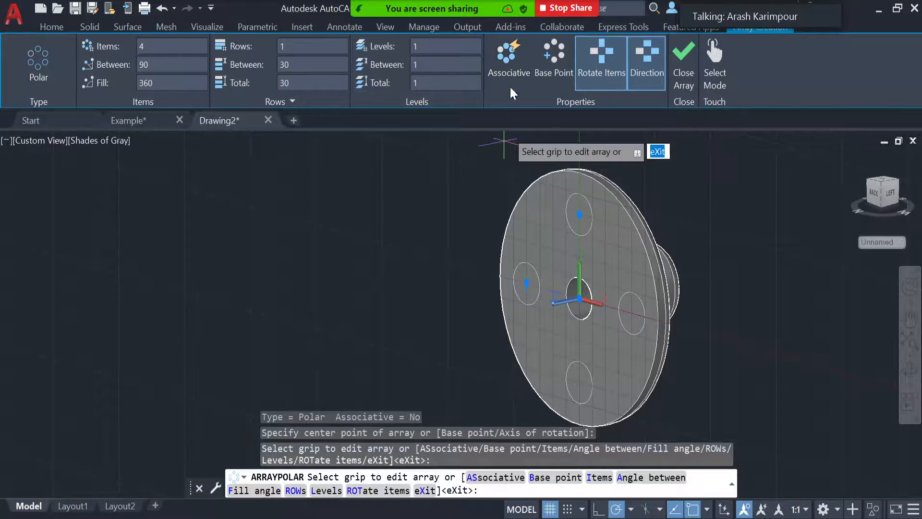
pyautogui.click(684, 77)
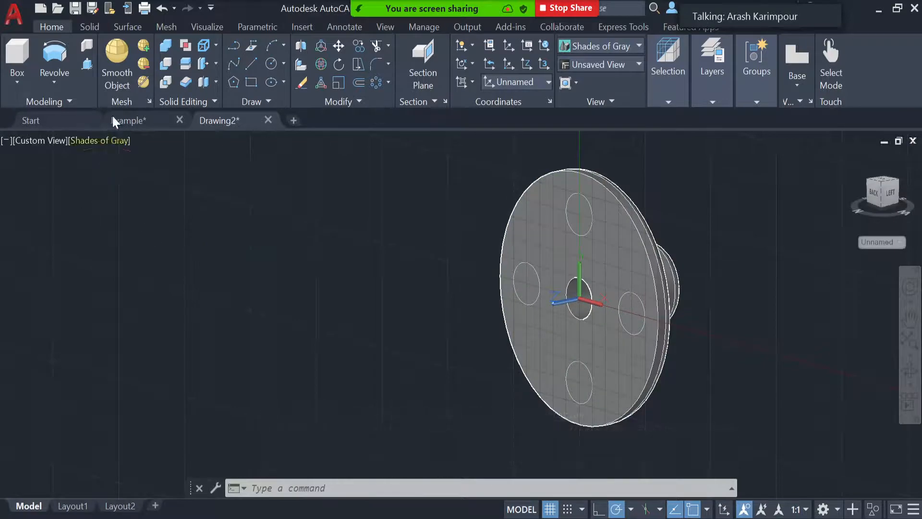
# Presspull all four circles together about 101 units through the disc toward the hub side, cutting the holes
pyautogui.click(87, 66)
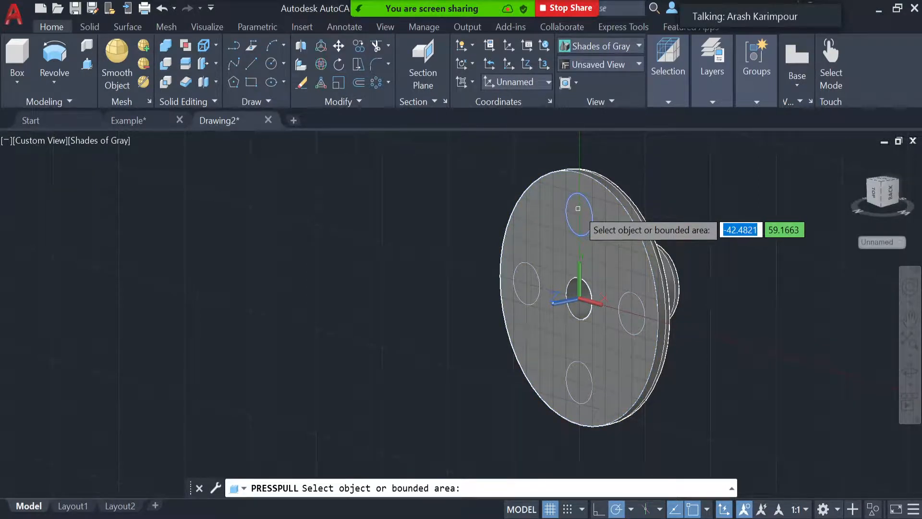
pyautogui.click(578, 208)
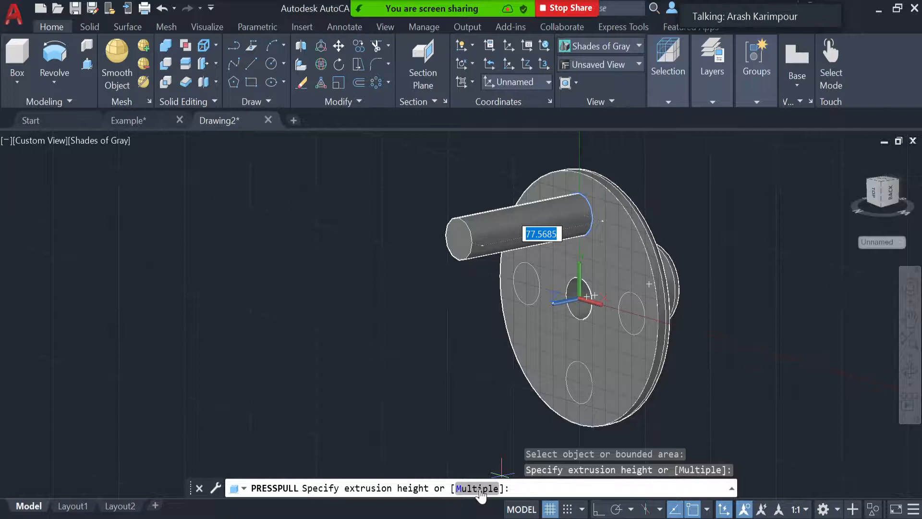
pyautogui.click(479, 489)
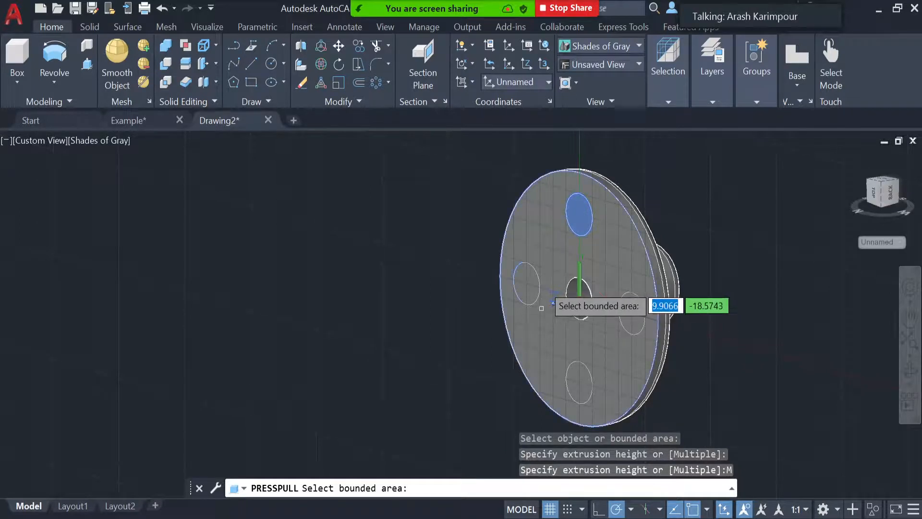
pyautogui.click(525, 280)
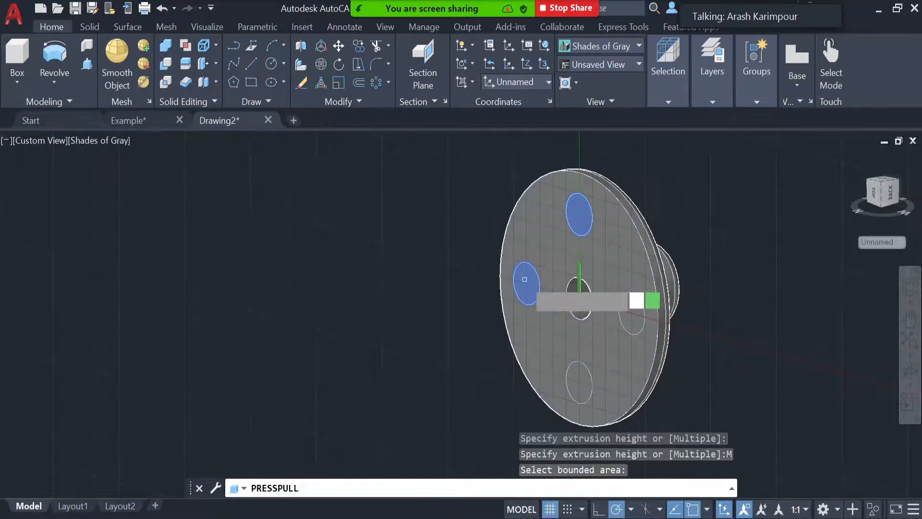
pyautogui.click(581, 388)
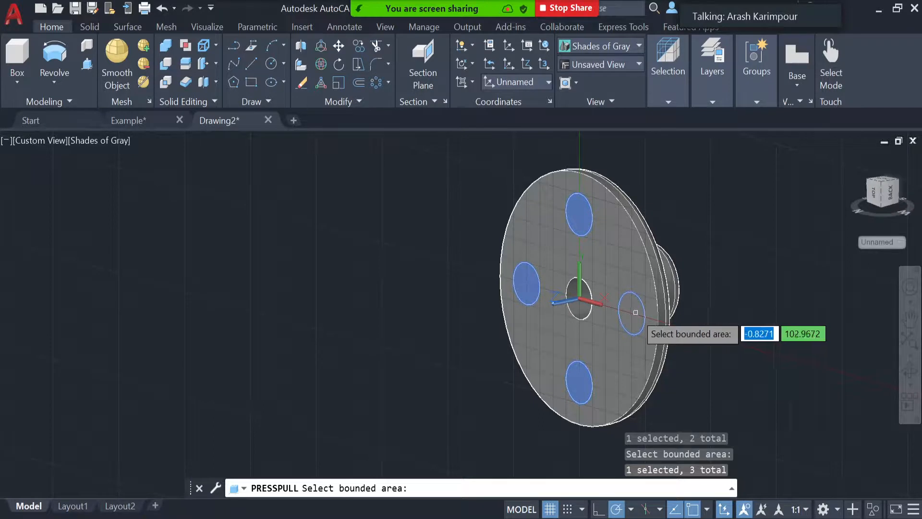
pyautogui.click(635, 312)
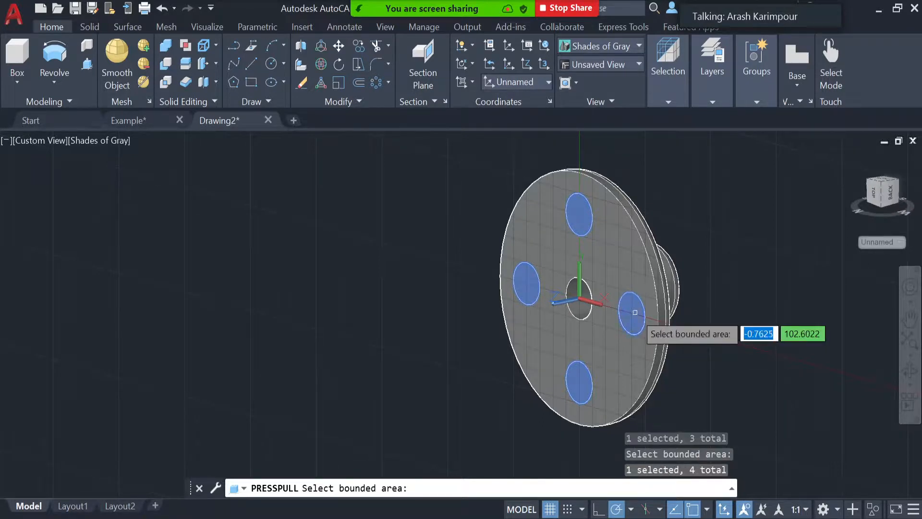
pyautogui.press('Return')
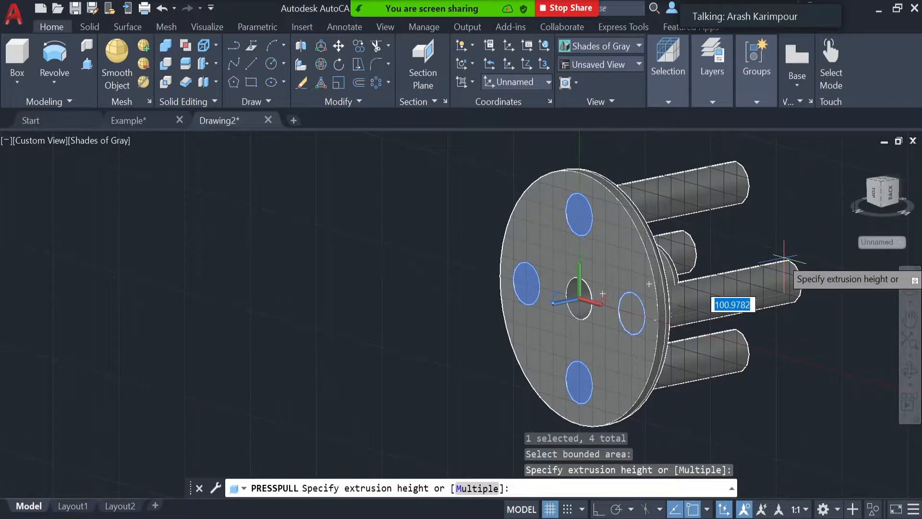
pyautogui.click(783, 258)
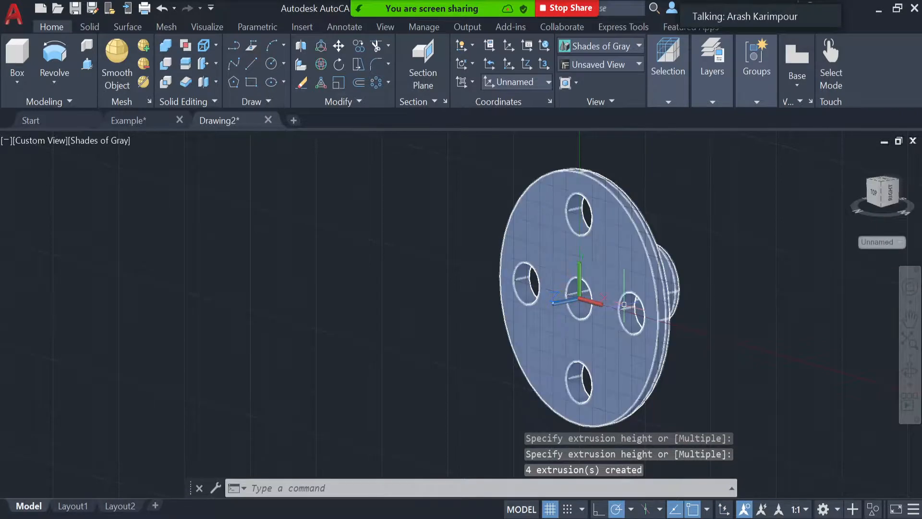
# Orbit the flange in Drawing2 and the one in the Example drawing to compare their hub sides and disc holes
pyautogui.click(911, 369)
pyautogui.moveTo(733, 322); pyautogui.dragTo(486, 317)
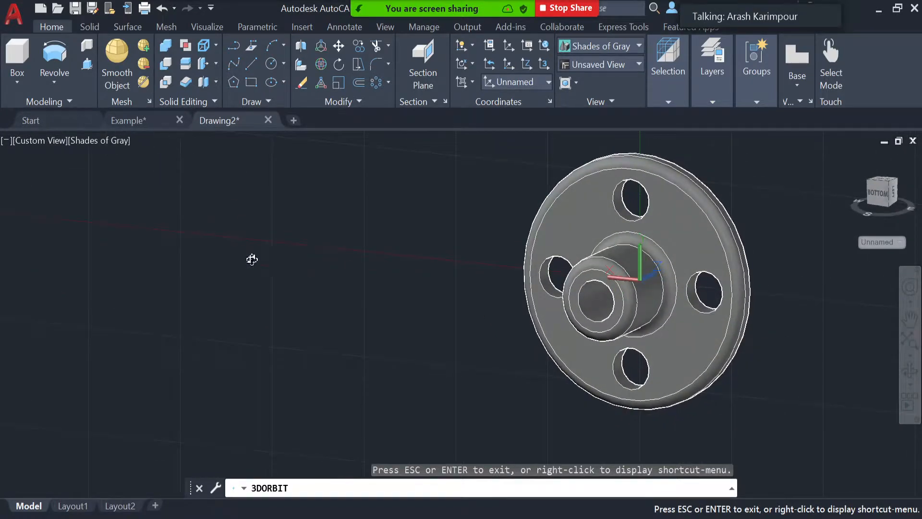
pyautogui.press('Escape')
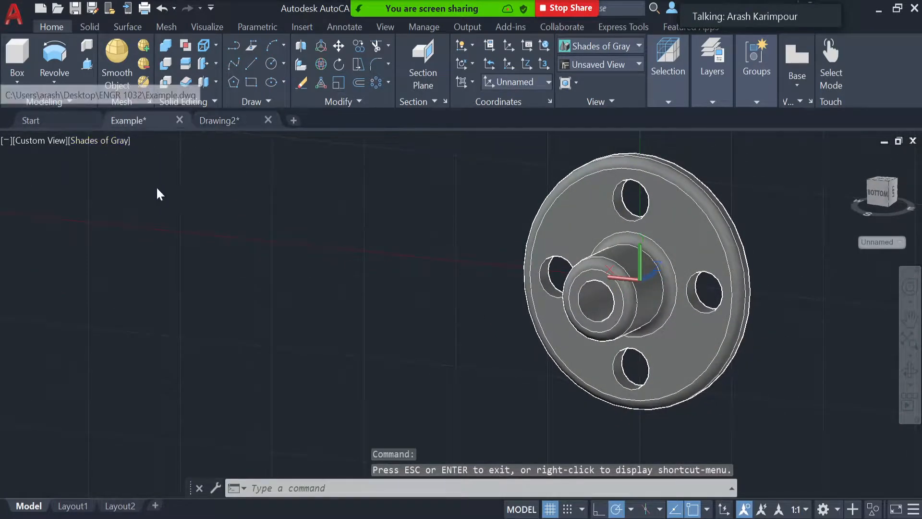
pyautogui.hotkey('ctrl', 'z')
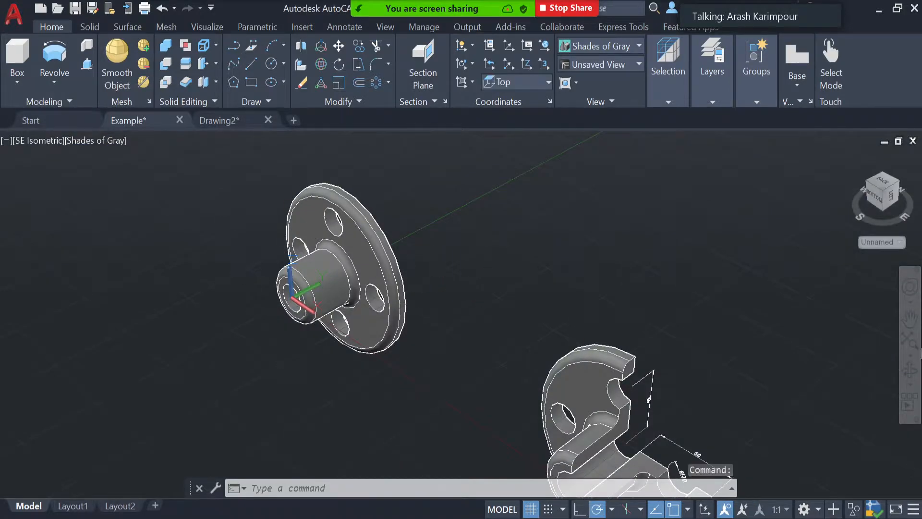
pyautogui.click(910, 372)
pyautogui.moveTo(425, 335); pyautogui.dragTo(263, 414)
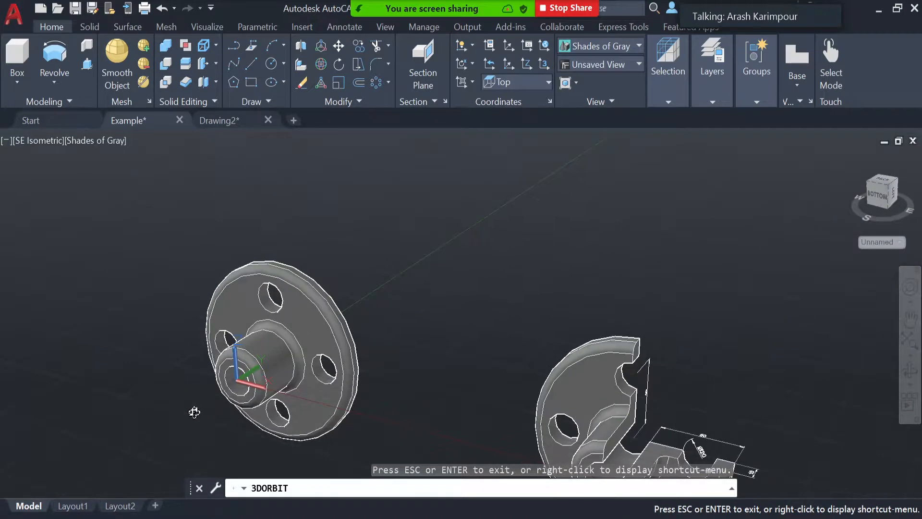
pyautogui.moveTo(194, 412); pyautogui.dragTo(222, 386)
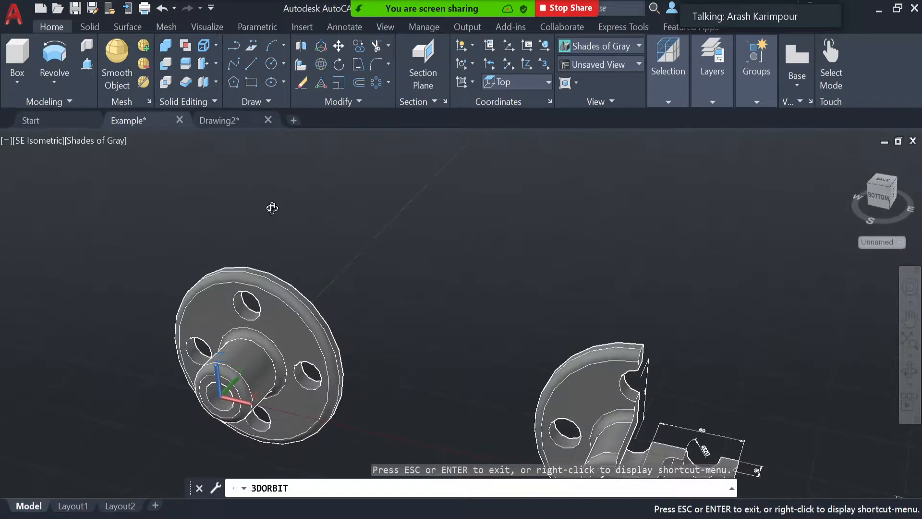
pyautogui.press('Escape')
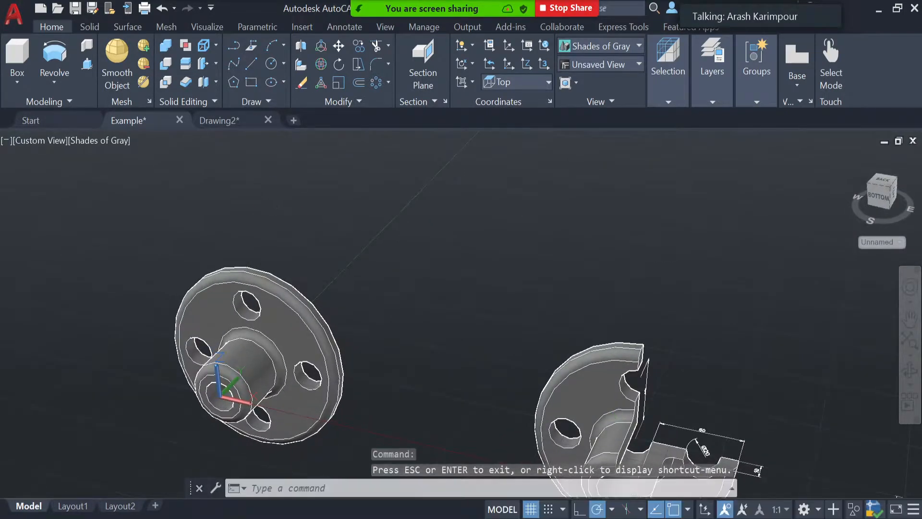
# Return to Drawing2 and open the list of preset coordinate systems
pyautogui.click(239, 115)
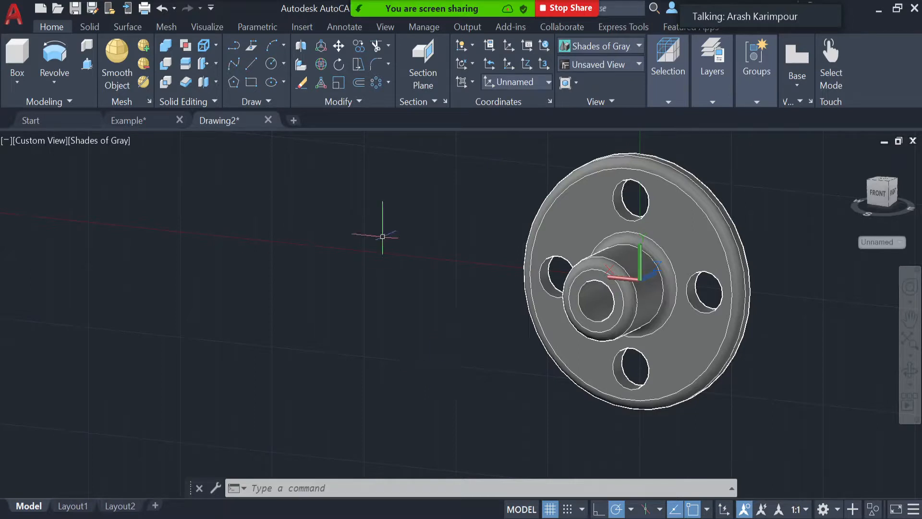
pyautogui.click(529, 80)
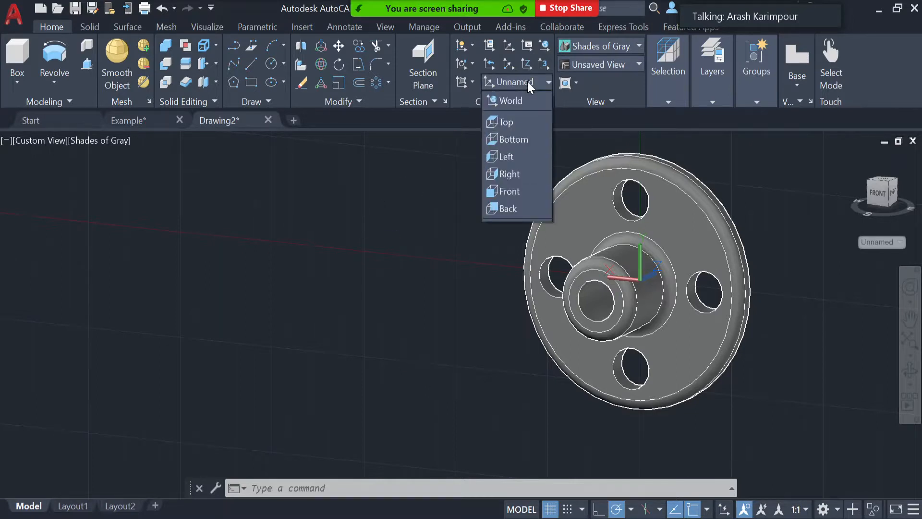